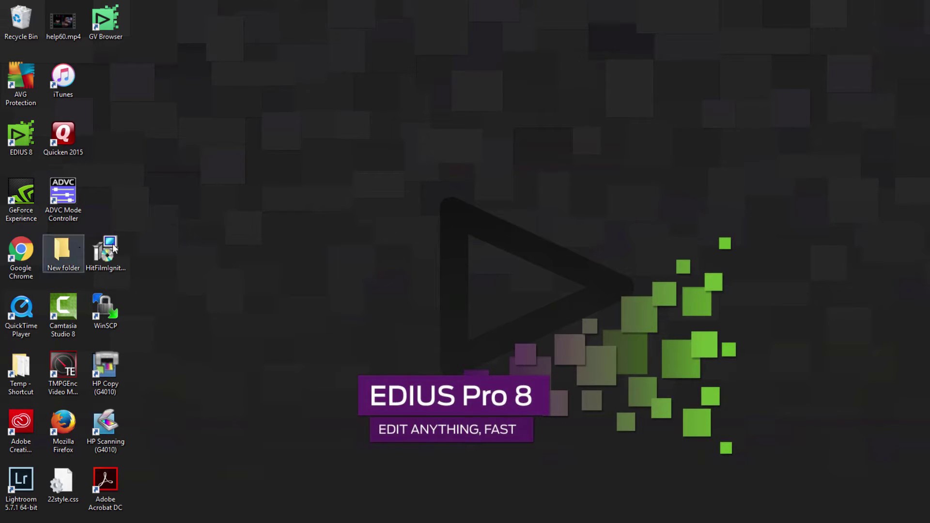
- Start EDIUS 8, dismiss the trial notice and open the Beautiful Smiles project
{"action": "double_click", "coordinate": [20, 140]}
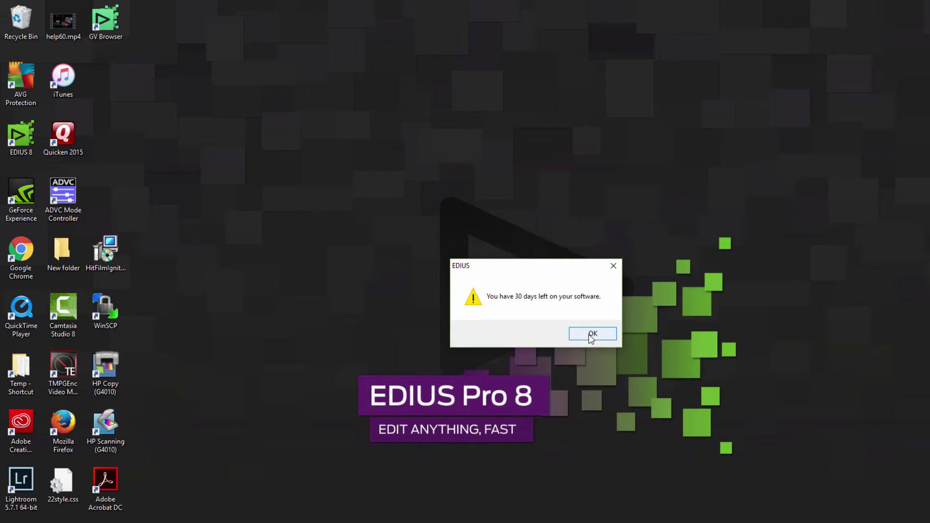
{"action": "left_click", "coordinate": [591, 333]}
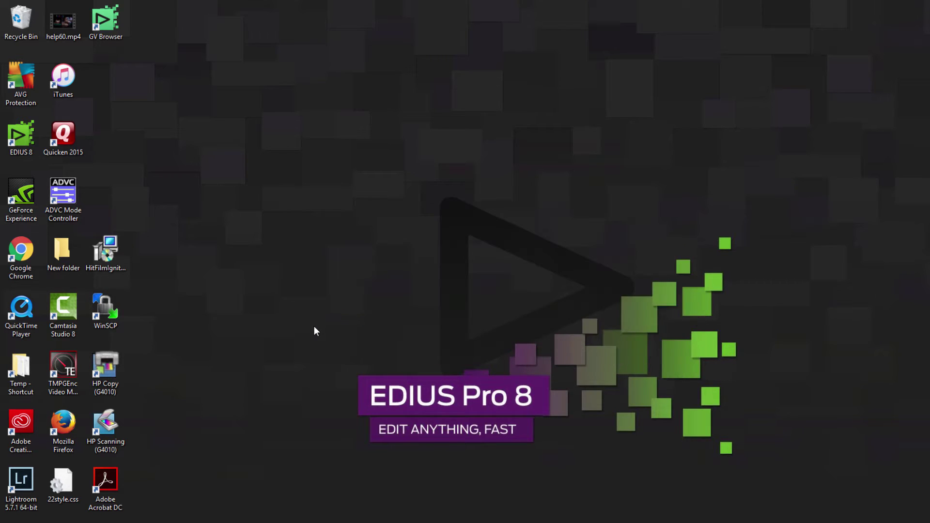
{"action": "double_click", "coordinate": [334, 320]}
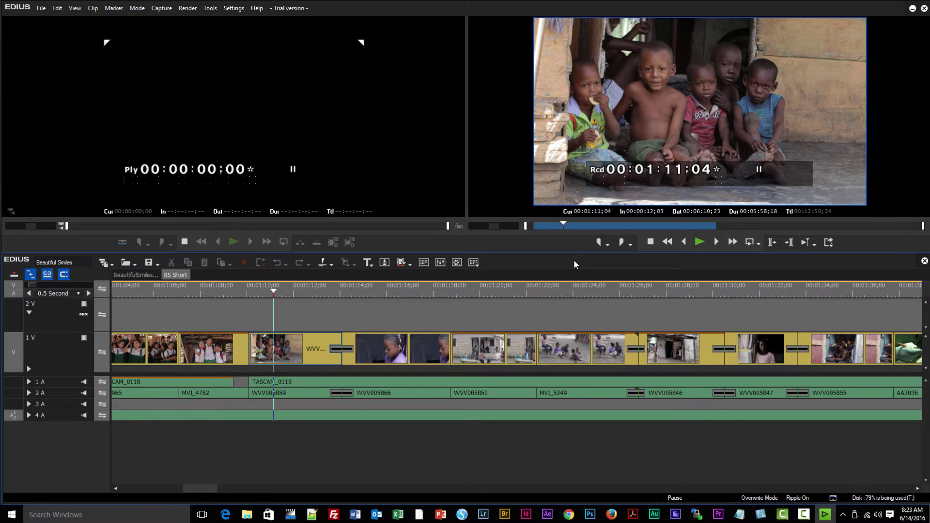
- Expand audio track 1 A to show its waveforms and move the timeline playhead back to 00:00:56;15
{"action": "left_click_drag", "start_coordinate": [575, 260], "coordinate": [609, 268]}
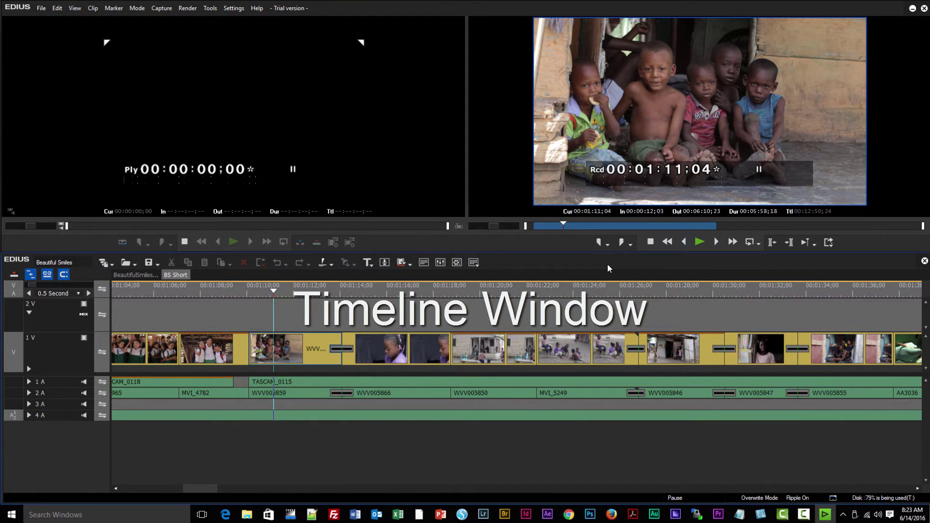
{"action": "left_click_drag", "start_coordinate": [274, 291], "coordinate": [287, 308]}
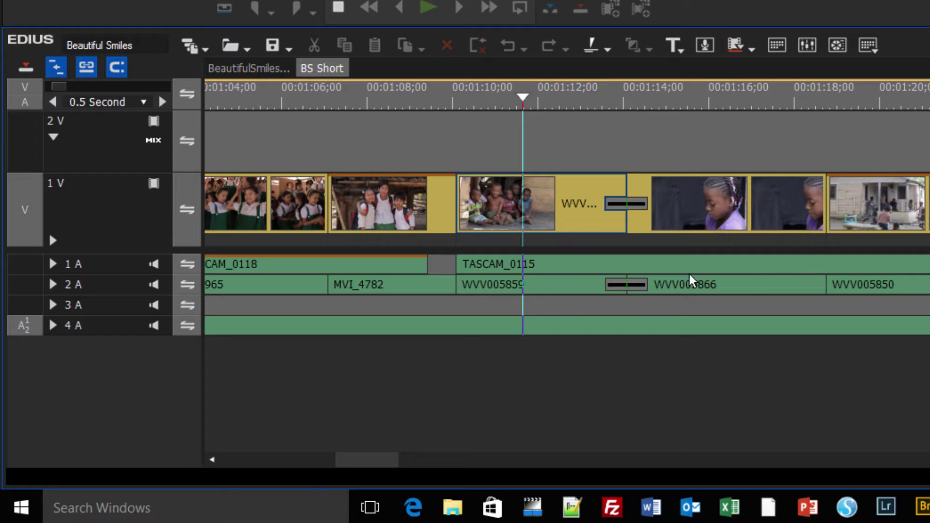
{"action": "left_click", "coordinate": [53, 264]}
{"action": "left_click", "coordinate": [88, 359]}
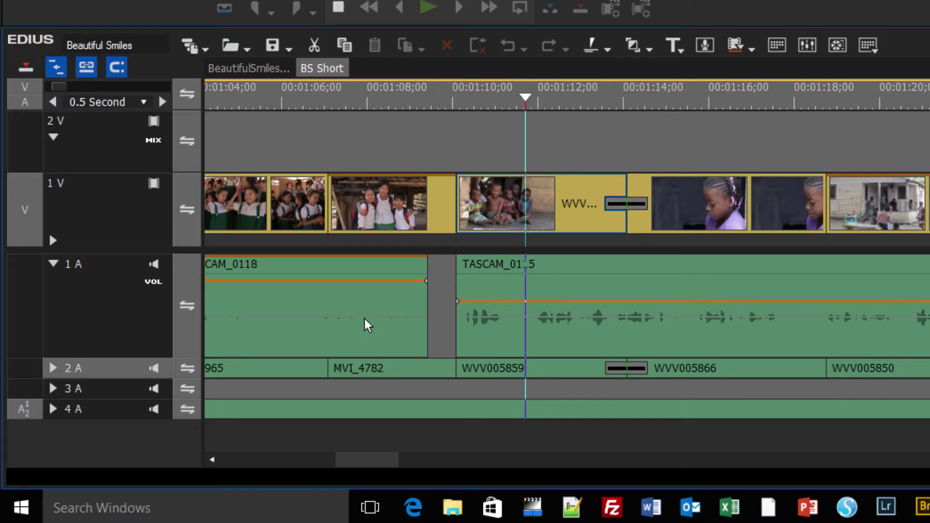
{"action": "left_click_drag", "start_coordinate": [463, 100], "coordinate": [457, 189]}
{"action": "left_click_drag", "start_coordinate": [379, 187], "coordinate": [397, 251]}
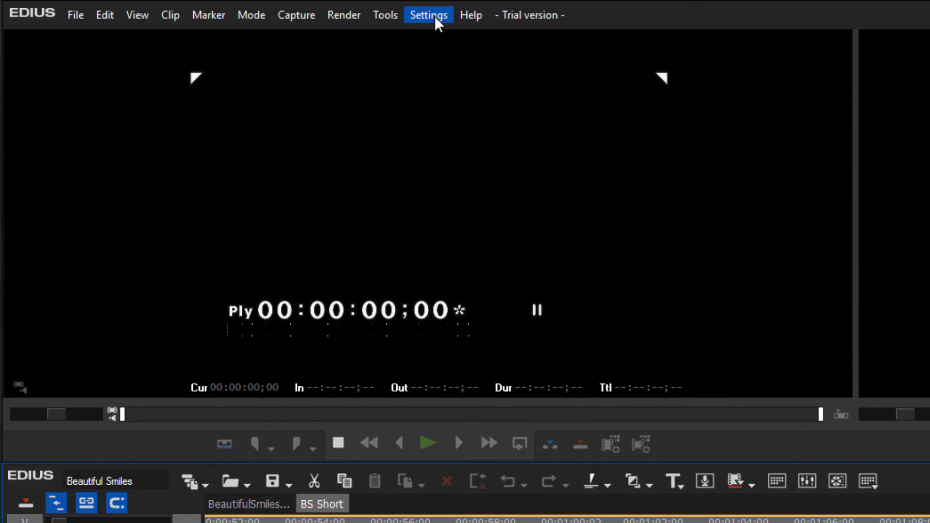
- Set the timeline's waveform display to Log (dB) in the application user settings and apply the change
{"action": "left_click", "coordinate": [436, 20]}
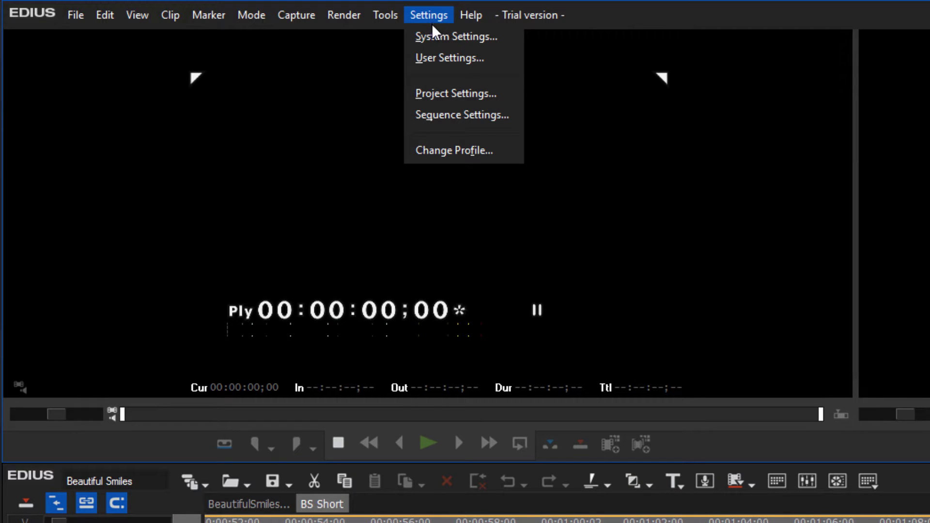
{"action": "left_click", "coordinate": [441, 61]}
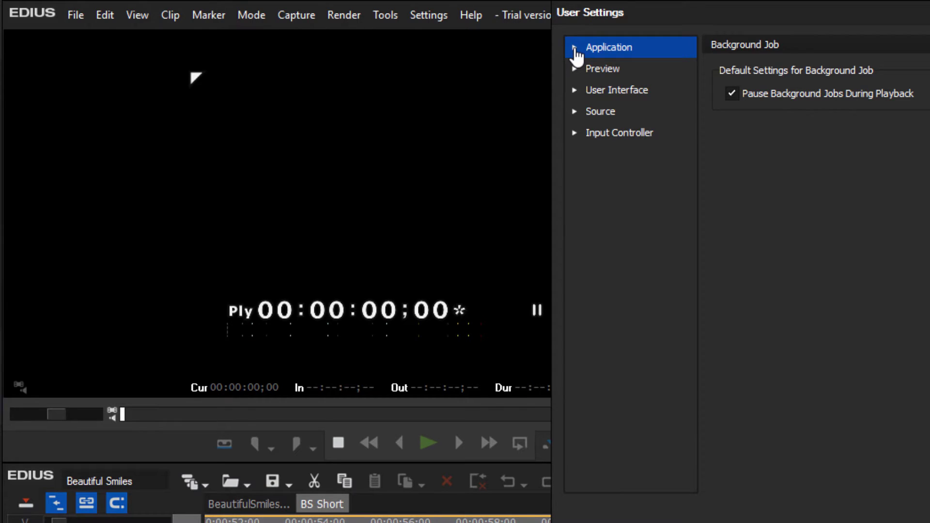
{"action": "left_click", "coordinate": [575, 48]}
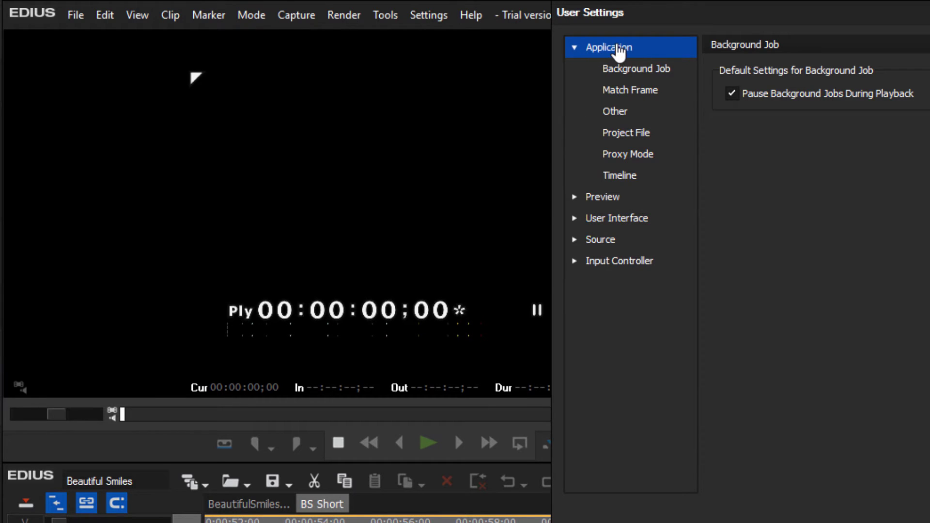
{"action": "left_click", "coordinate": [621, 177]}
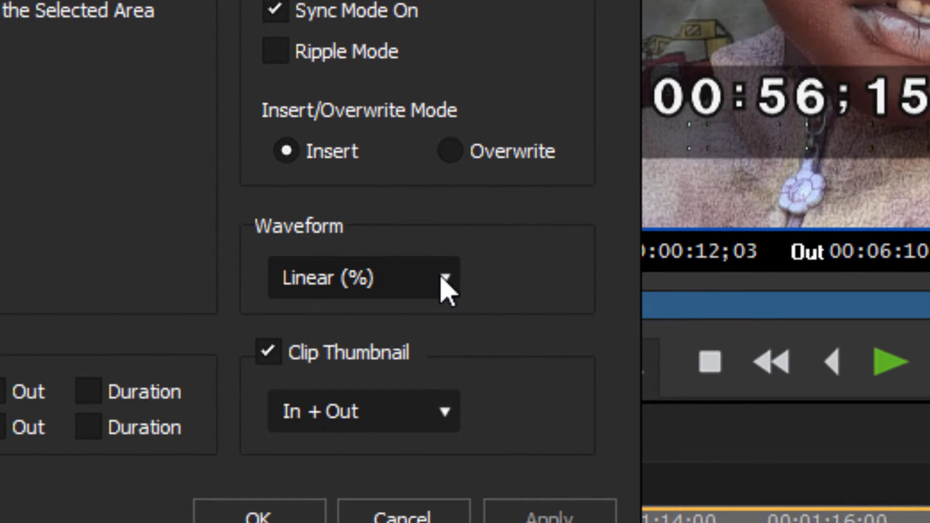
{"action": "left_click", "coordinate": [445, 279]}
{"action": "left_click", "coordinate": [381, 324]}
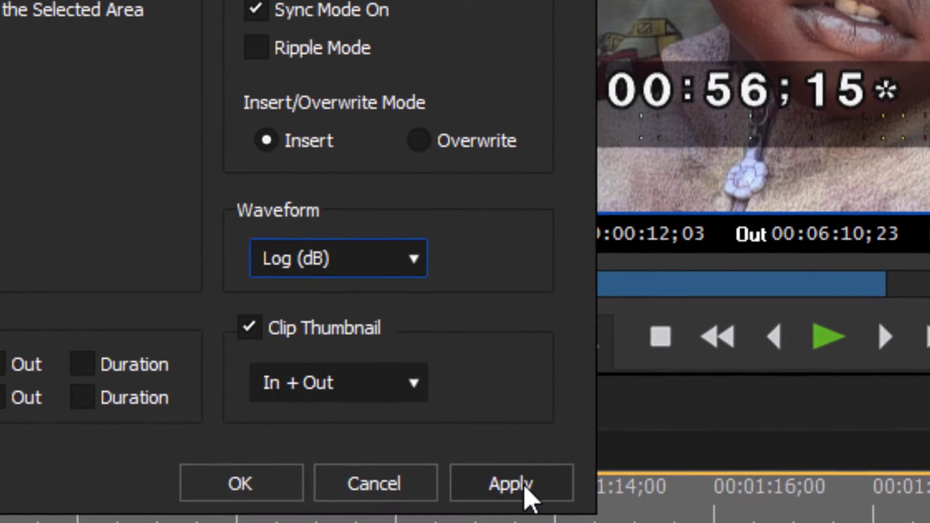
{"action": "left_click", "coordinate": [562, 521]}
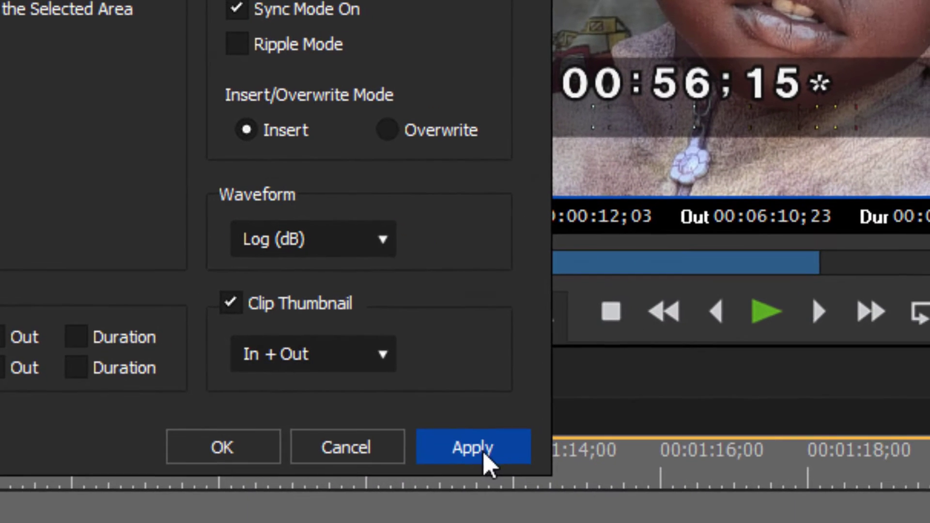
{"action": "left_click", "coordinate": [229, 449]}
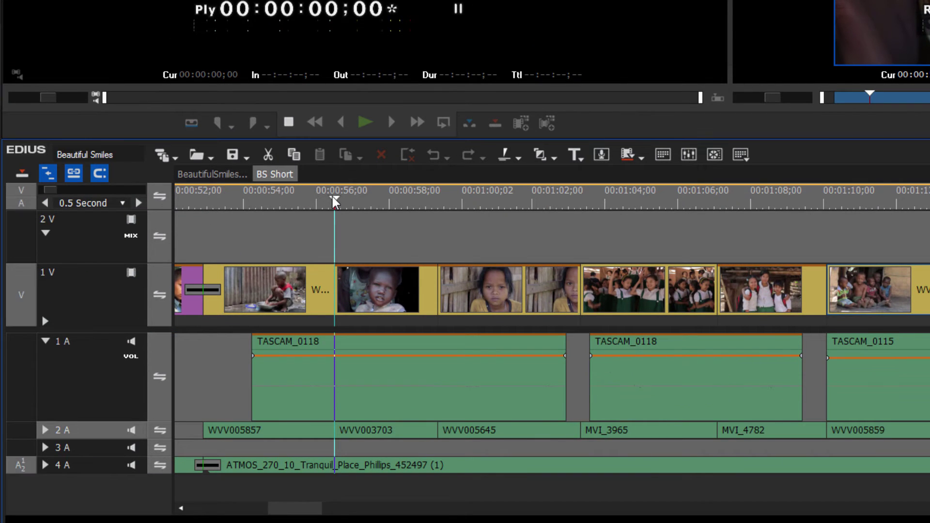
- Scrub through the BS Short sequence and play it from 00:00:54;27, replaying the section from about 00:00:58
{"action": "left_click_drag", "start_coordinate": [334, 201], "coordinate": [436, 196]}
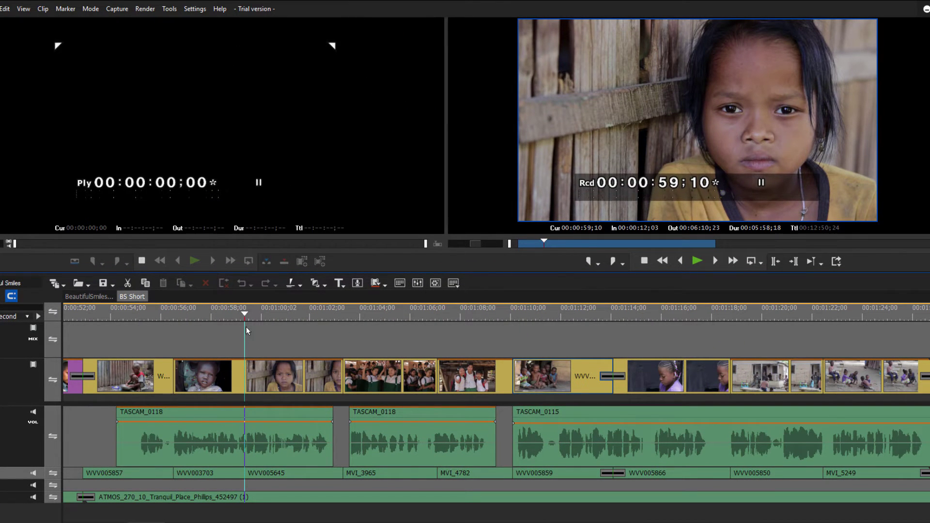
{"action": "left_click_drag", "start_coordinate": [246, 318], "coordinate": [132, 347]}
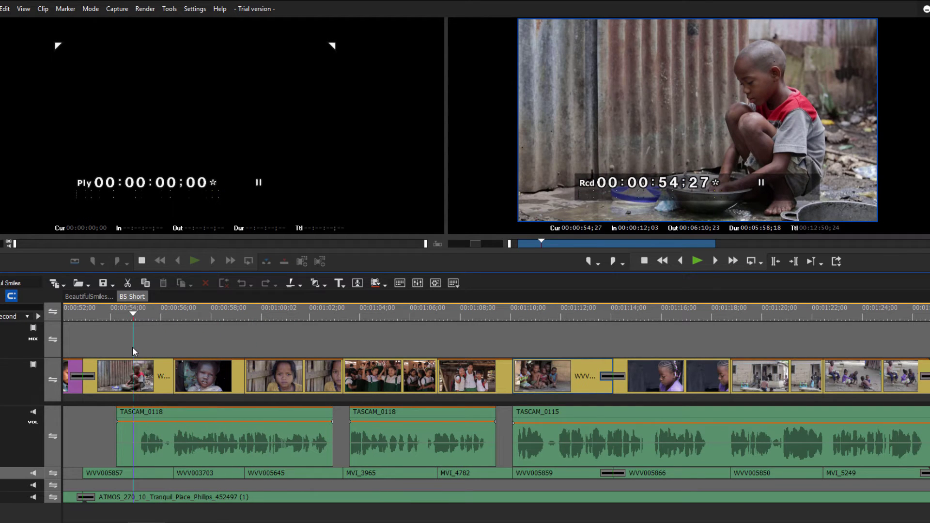
{"action": "key", "text": "space"}
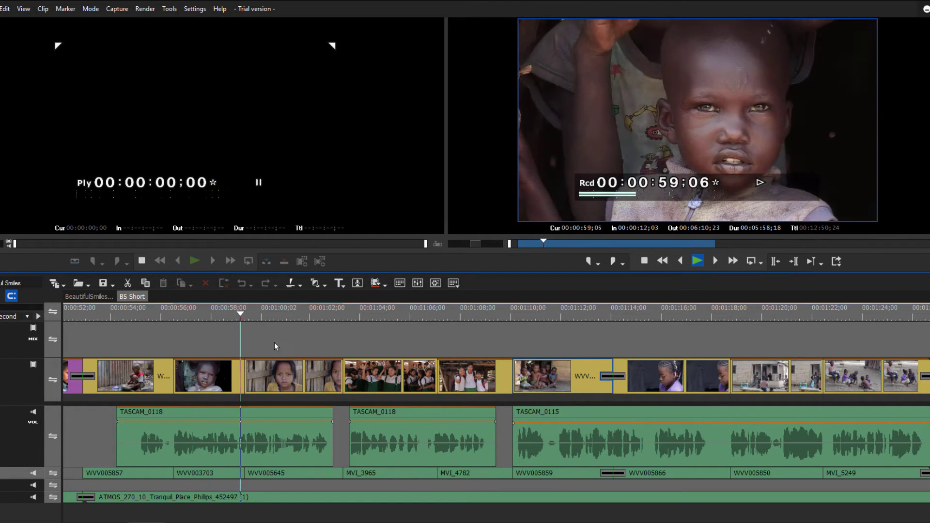
{"action": "key", "text": "space"}
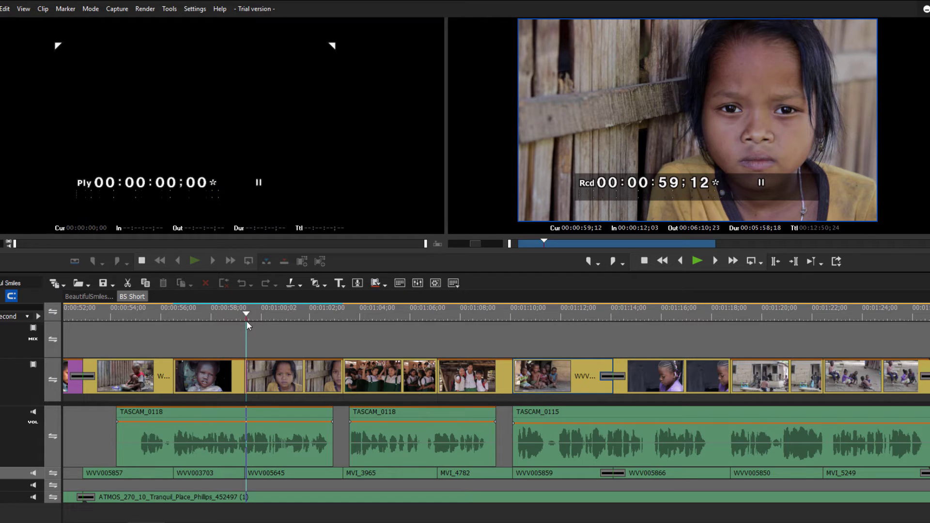
{"action": "left_click_drag", "start_coordinate": [246, 316], "coordinate": [209, 313]}
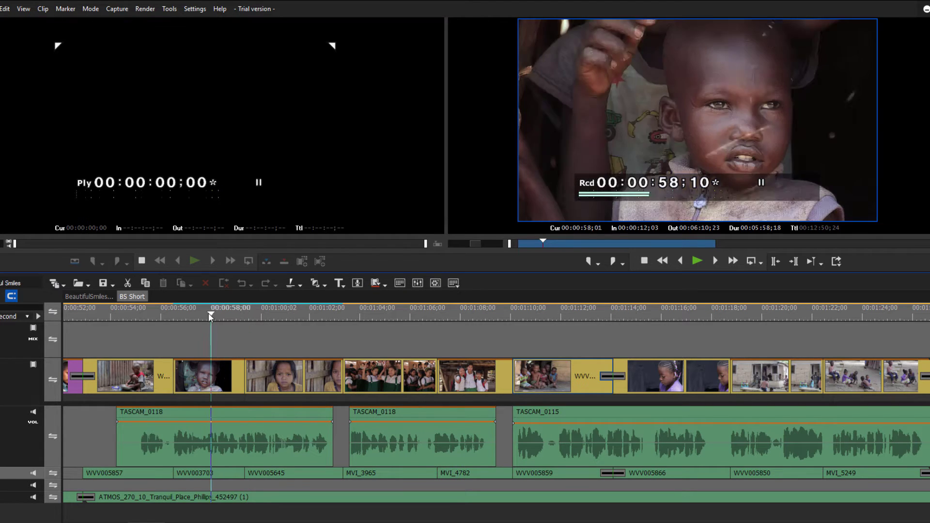
{"action": "key", "text": "space"}
{"action": "left_click", "coordinate": [215, 327]}
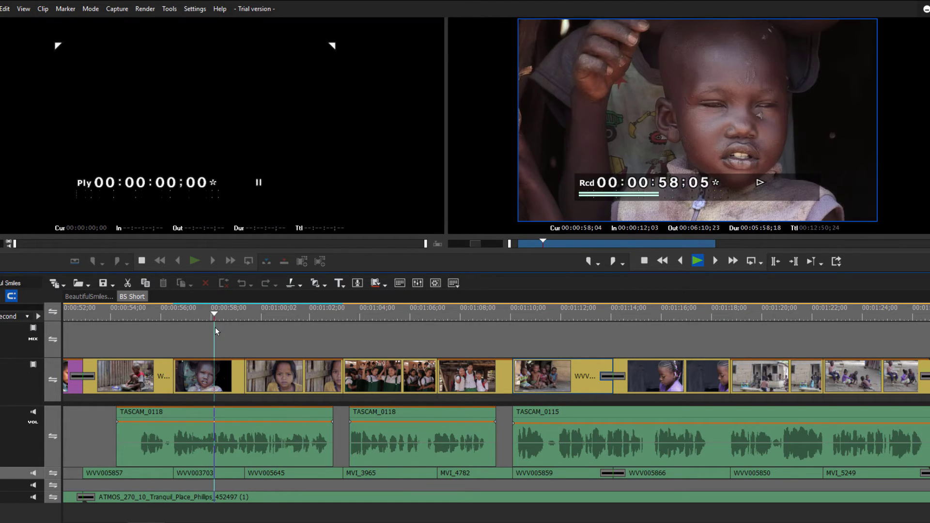
{"action": "key", "text": "space"}
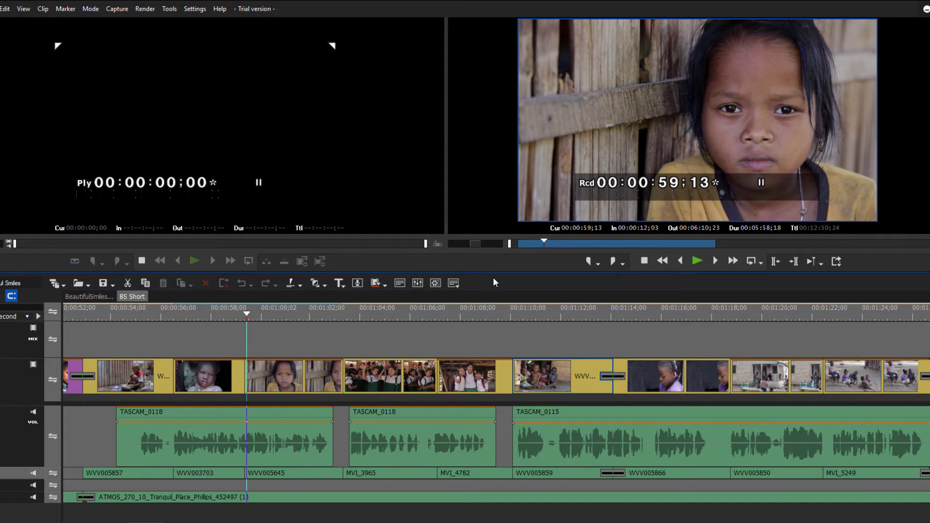
- Scrub the source clip to 00:17:19;23 in the play monitor and move the timeline playhead to 00:01:00;18
{"action": "left_click_drag", "start_coordinate": [489, 284], "coordinate": [516, 280]}
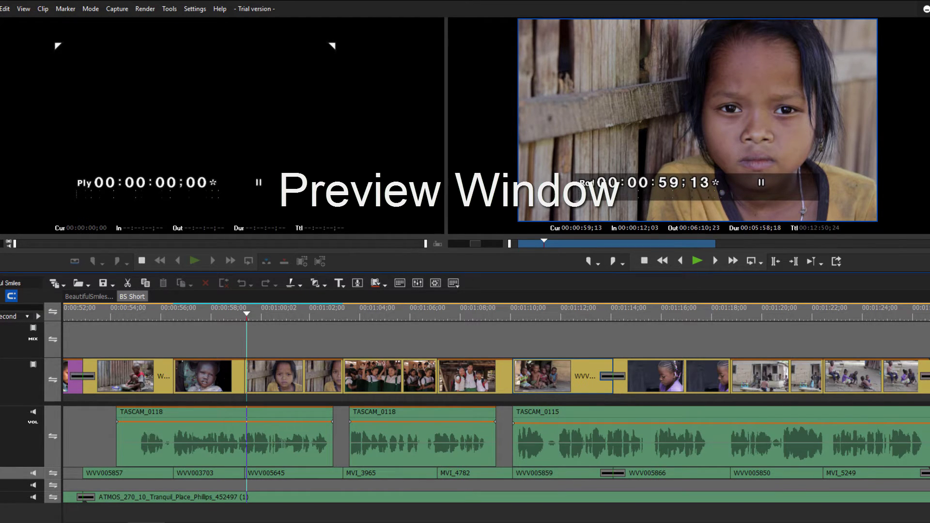
{"action": "left_click", "coordinate": [383, 132]}
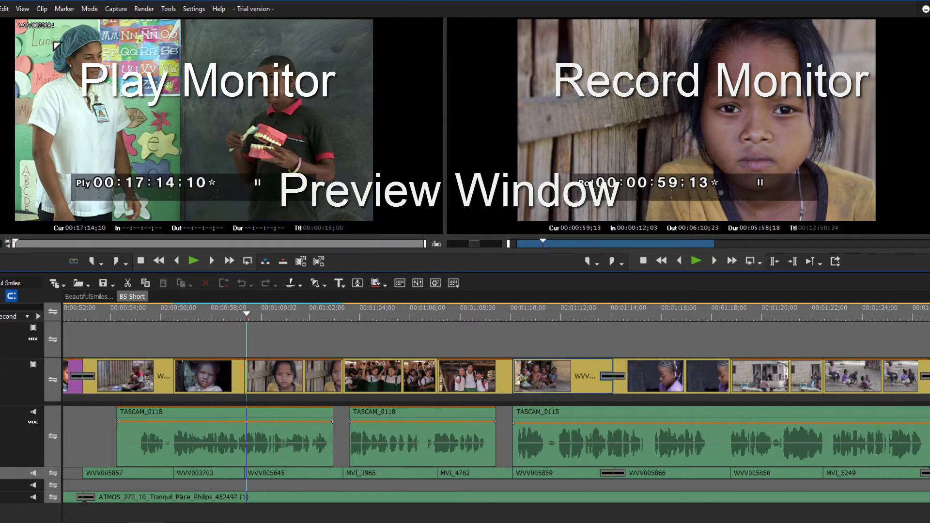
{"action": "left_click", "coordinate": [85, 243]}
{"action": "left_click_drag", "start_coordinate": [94, 242], "coordinate": [162, 242]}
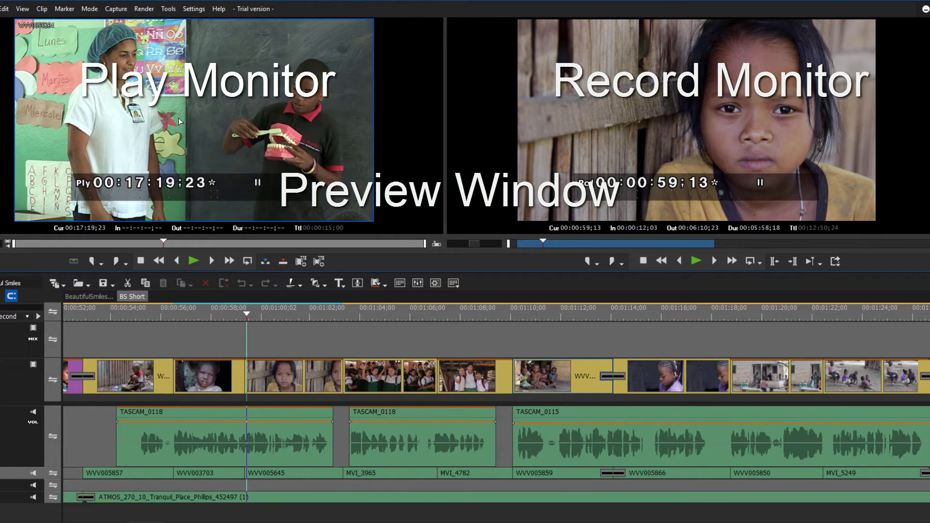
{"action": "left_click_drag", "start_coordinate": [247, 330], "coordinate": [270, 363]}
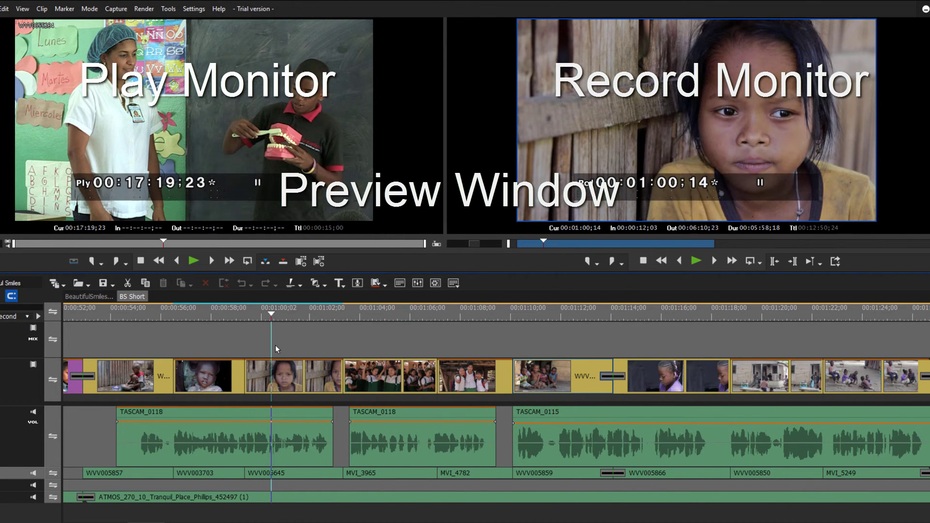
{"action": "mouse_move", "coordinate": [270, 316]}
{"action": "left_mouse_down"}
{"action": "mouse_move", "coordinate": [196, 322]}
{"action": "mouse_move", "coordinate": [274, 324]}
{"action": "left_mouse_up"}
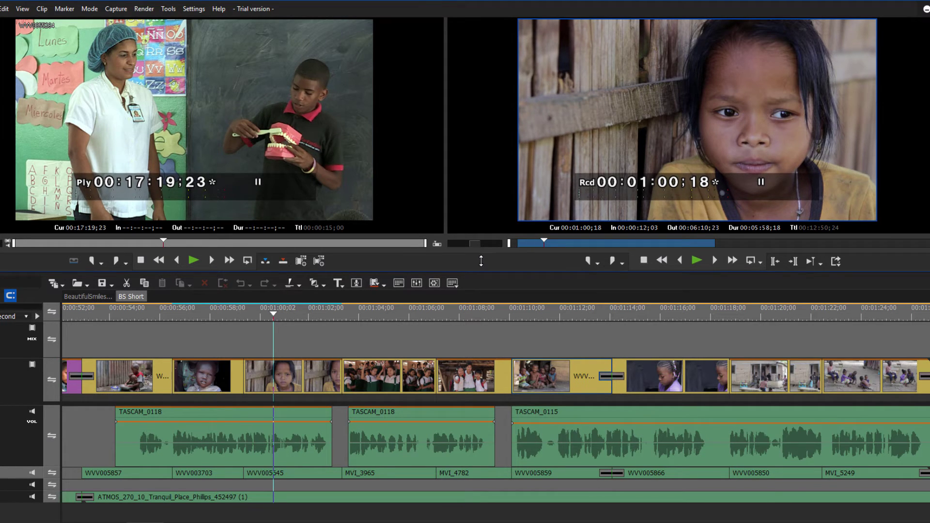
- Raise the boundary between the preview and timeline, show the bin and marker windows, and widen them
{"action": "left_click_drag", "start_coordinate": [481, 261], "coordinate": [481, 257]}
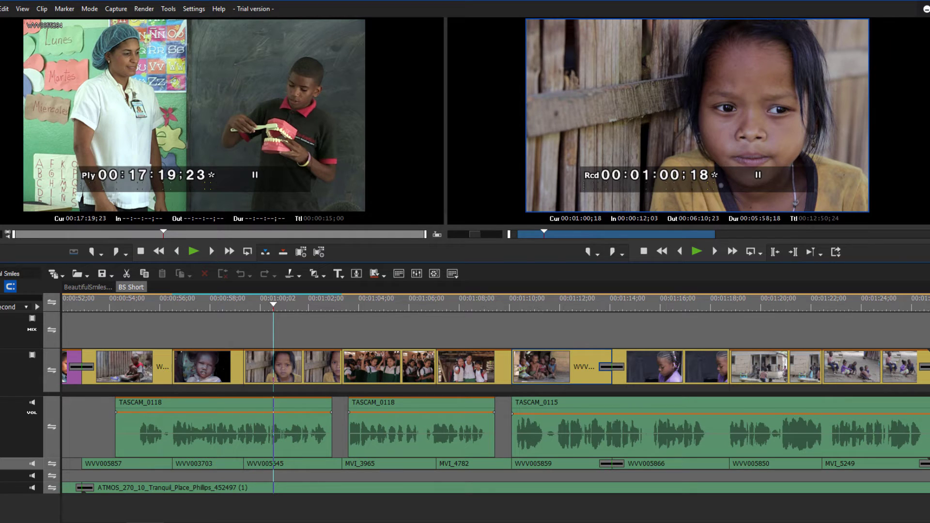
{"action": "key", "text": "b"}
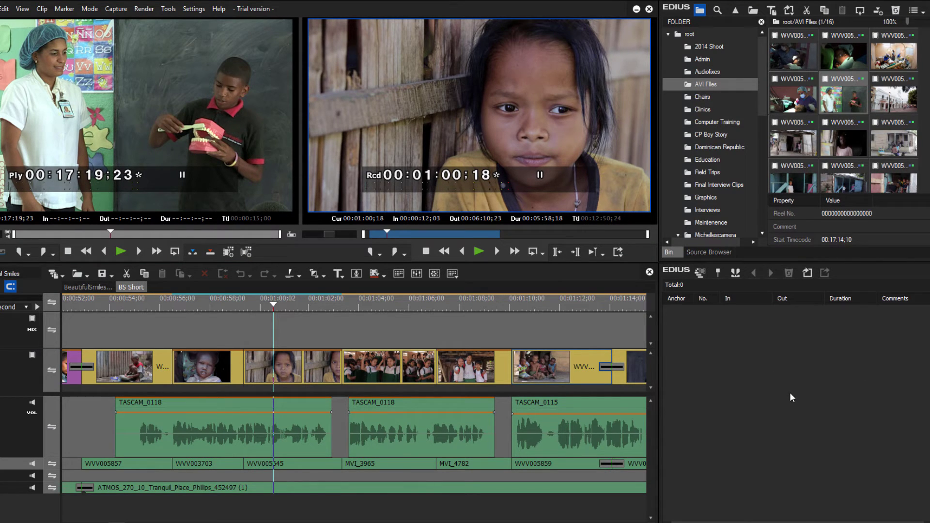
{"action": "left_click", "coordinate": [659, 238]}
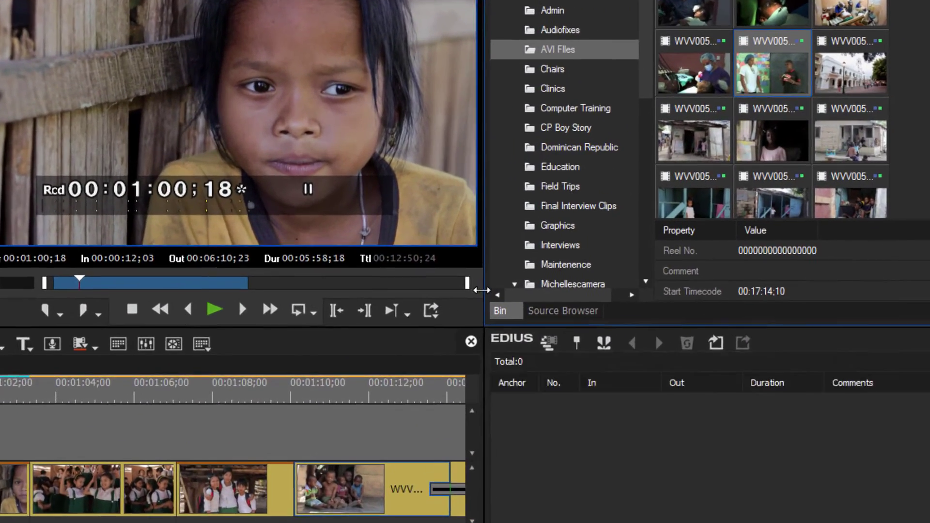
{"action": "left_click_drag", "start_coordinate": [481, 289], "coordinate": [448, 291]}
{"action": "left_click_drag", "start_coordinate": [294, 316], "coordinate": [37, 324]}
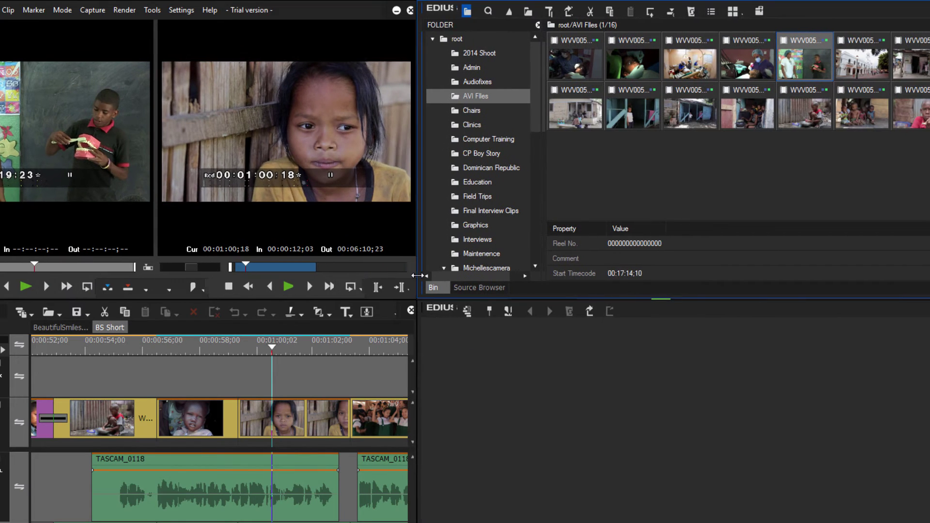
{"action": "mouse_move", "coordinate": [417, 276]}
{"action": "left_mouse_down"}
{"action": "mouse_move", "coordinate": [385, 276]}
{"action": "mouse_move", "coordinate": [444, 274]}
{"action": "left_mouse_up"}
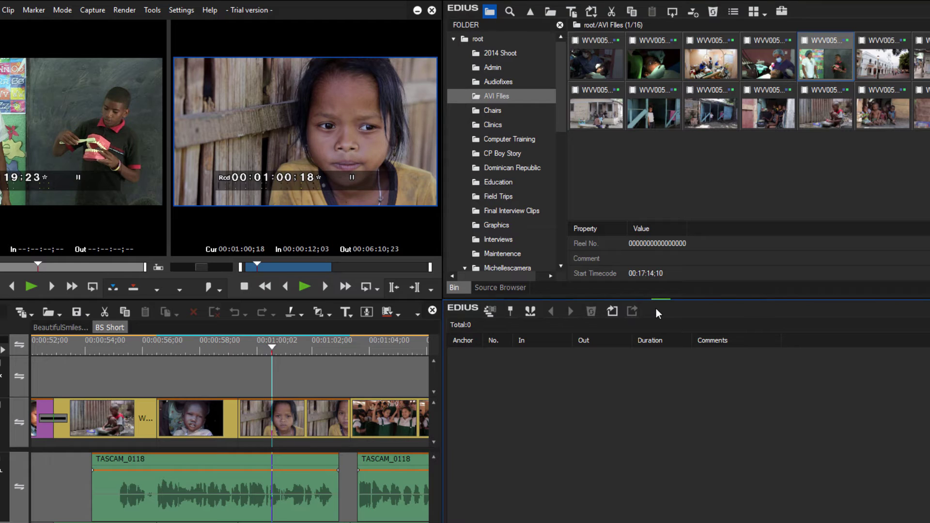
- Detach the marker list window, stretch it across the timeline, and fit it back beneath the bin
{"action": "left_click_drag", "start_coordinate": [656, 309], "coordinate": [668, 318]}
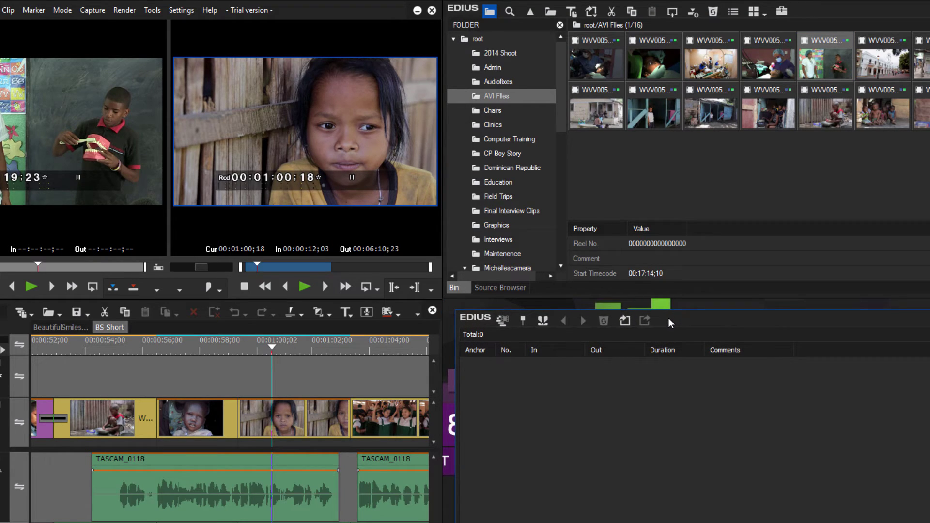
{"action": "left_click_drag", "start_coordinate": [454, 348], "coordinate": [55, 356]}
{"action": "mouse_move", "coordinate": [388, 319]}
{"action": "left_mouse_down"}
{"action": "mouse_move", "coordinate": [372, 306]}
{"action": "mouse_move", "coordinate": [338, 217]}
{"action": "mouse_move", "coordinate": [291, 281]}
{"action": "mouse_move", "coordinate": [368, 297]}
{"action": "left_mouse_up"}
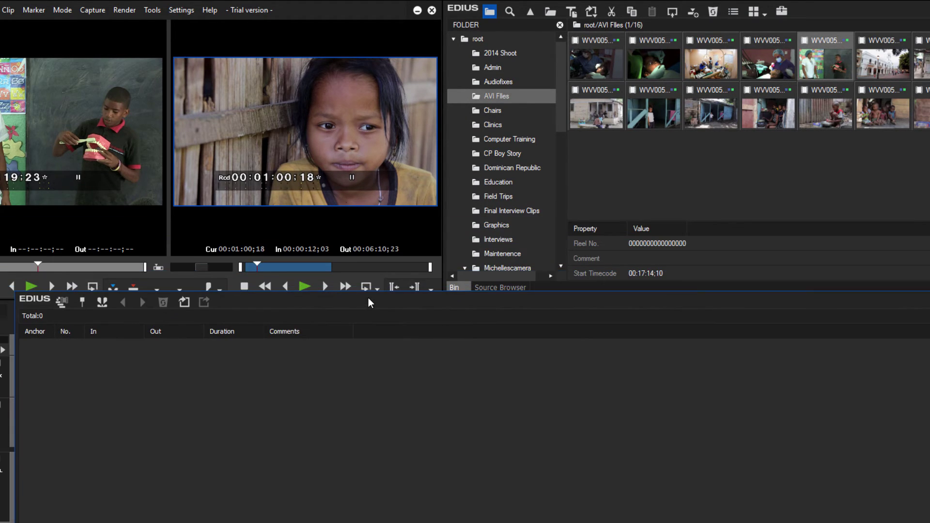
{"action": "mouse_move", "coordinate": [14, 314]}
{"action": "left_mouse_down"}
{"action": "mouse_move", "coordinate": [473, 341]}
{"action": "mouse_move", "coordinate": [449, 345]}
{"action": "left_mouse_up"}
{"action": "mouse_move", "coordinate": [727, 301]}
{"action": "left_mouse_down"}
{"action": "mouse_move", "coordinate": [748, 324]}
{"action": "mouse_move", "coordinate": [728, 316]}
{"action": "mouse_move", "coordinate": [754, 314]}
{"action": "mouse_move", "coordinate": [726, 318]}
{"action": "left_mouse_up"}
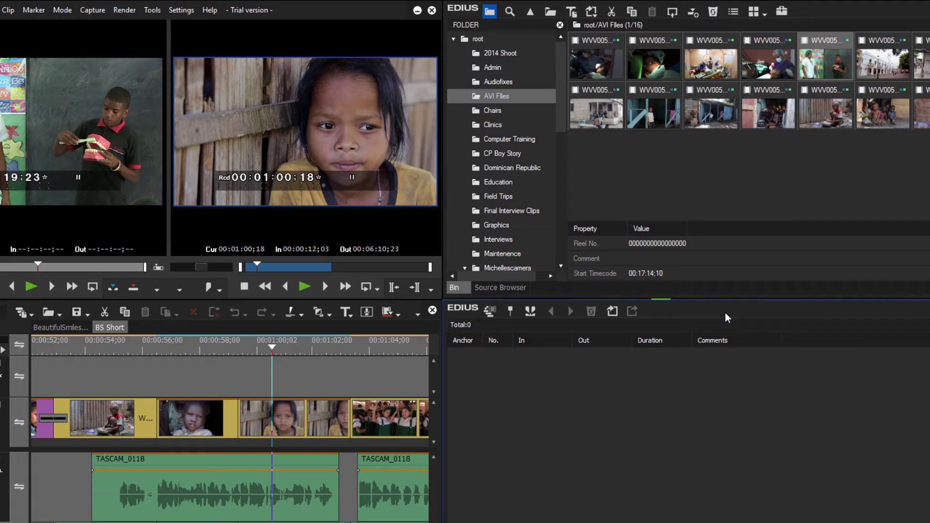
- Narrow the bin and marker windows together to give the preview and timeline more width
{"action": "mouse_move", "coordinate": [446, 330]}
{"action": "left_mouse_down"}
{"action": "mouse_move", "coordinate": [335, 337]}
{"action": "mouse_move", "coordinate": [540, 351]}
{"action": "left_mouse_up"}
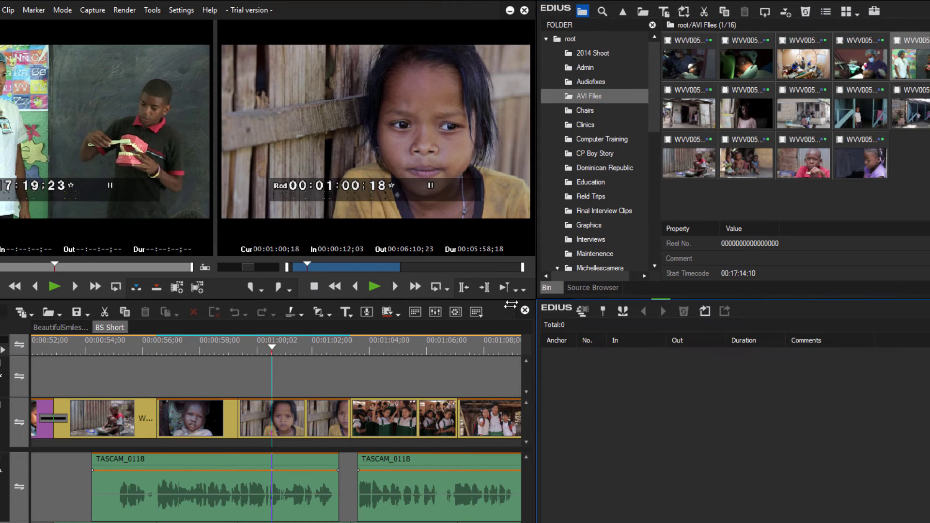
- Lower the boundary between the preview and timeline, and extend the bin window down to meet the marker window
{"action": "left_click_drag", "start_coordinate": [519, 308], "coordinate": [520, 337]}
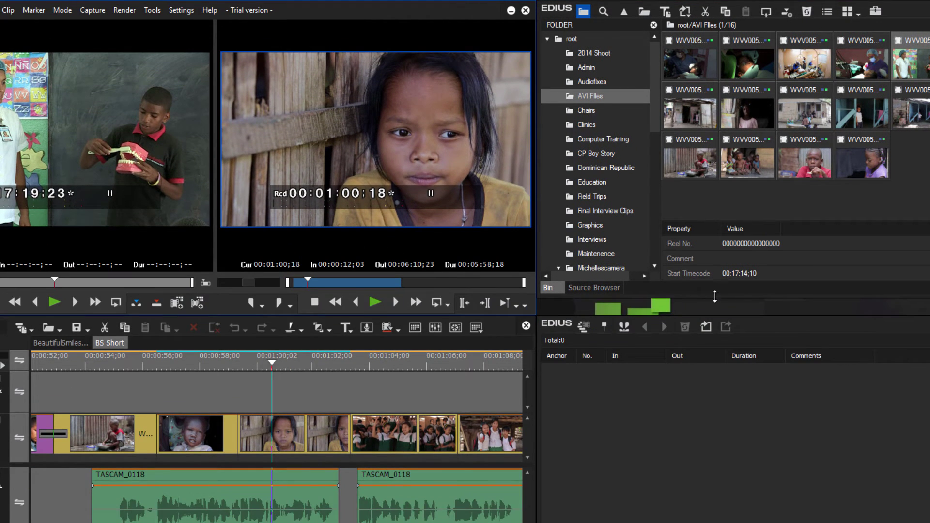
{"action": "left_click_drag", "start_coordinate": [715, 296], "coordinate": [716, 310]}
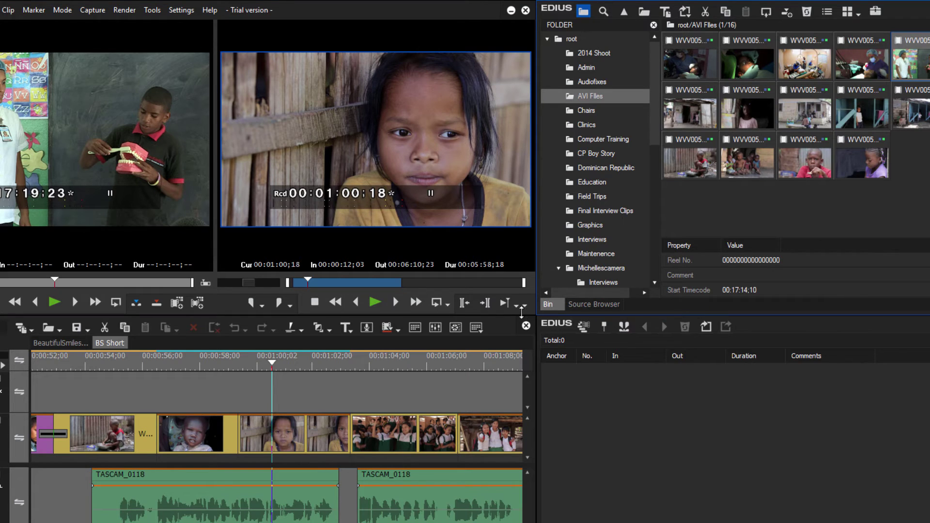
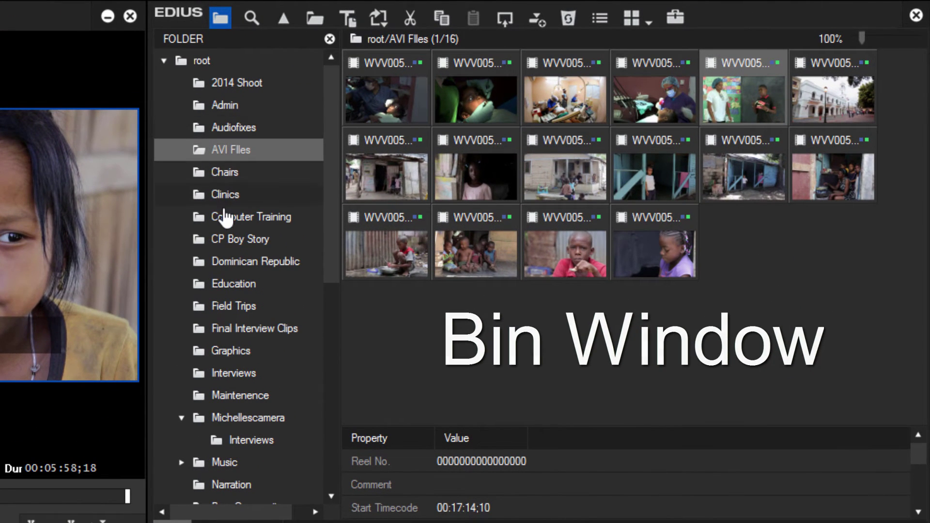
- Browse the clips in the Chairs, Clinics, Computer Training and CP Boy Story bin folders
{"action": "left_click", "coordinate": [227, 174]}
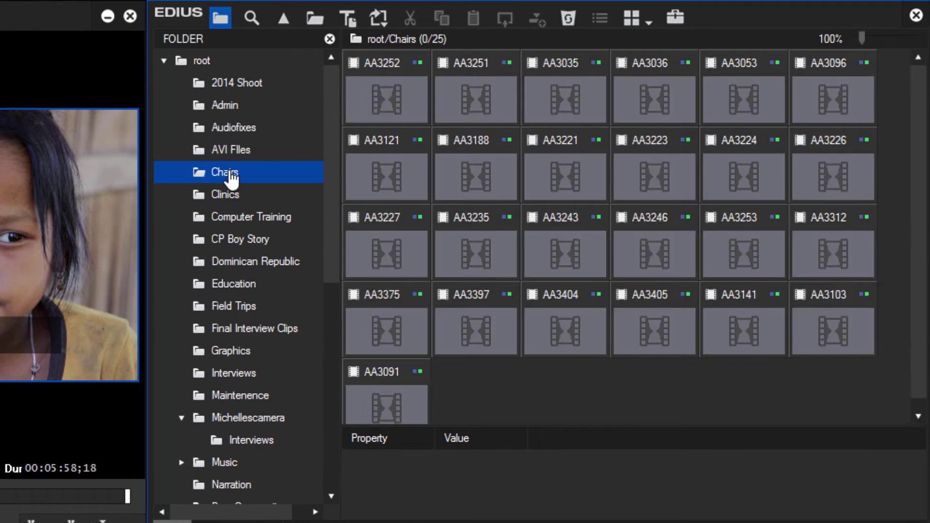
{"action": "left_click", "coordinate": [229, 199]}
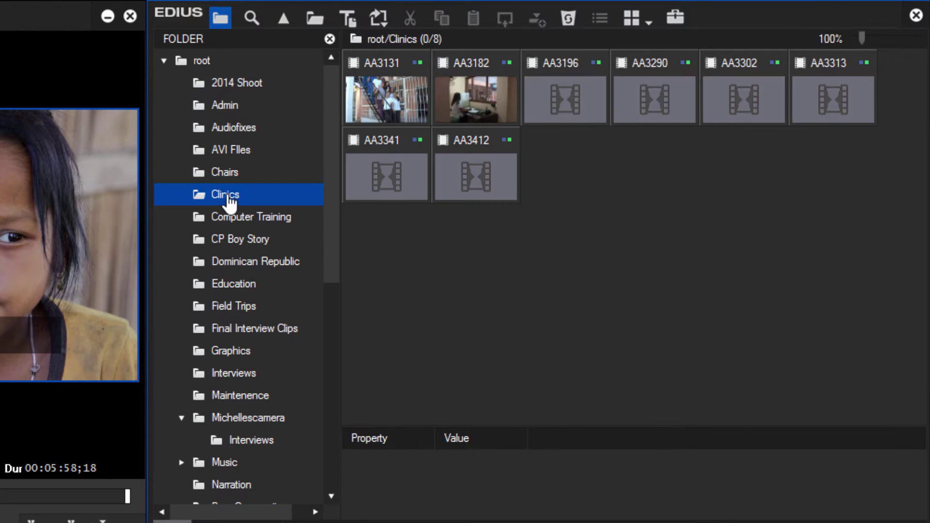
{"action": "left_click", "coordinate": [242, 226]}
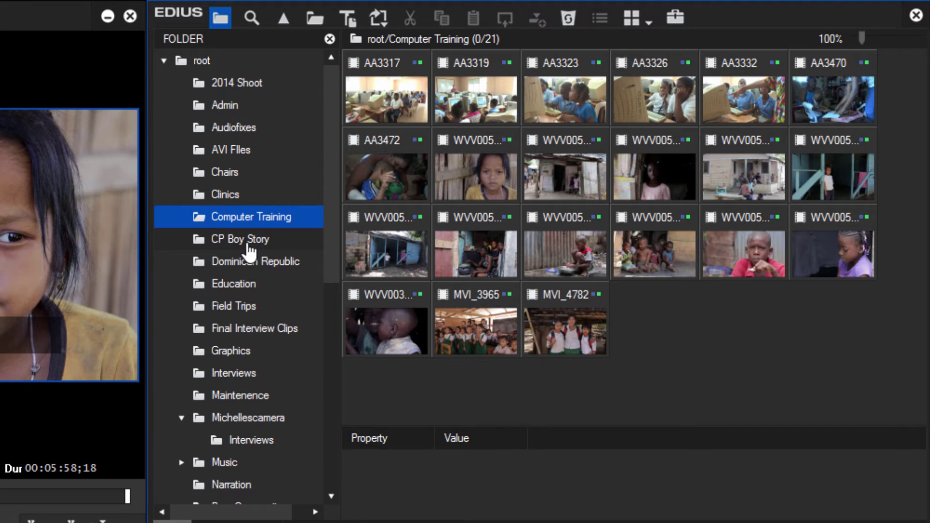
{"action": "left_click", "coordinate": [250, 242]}
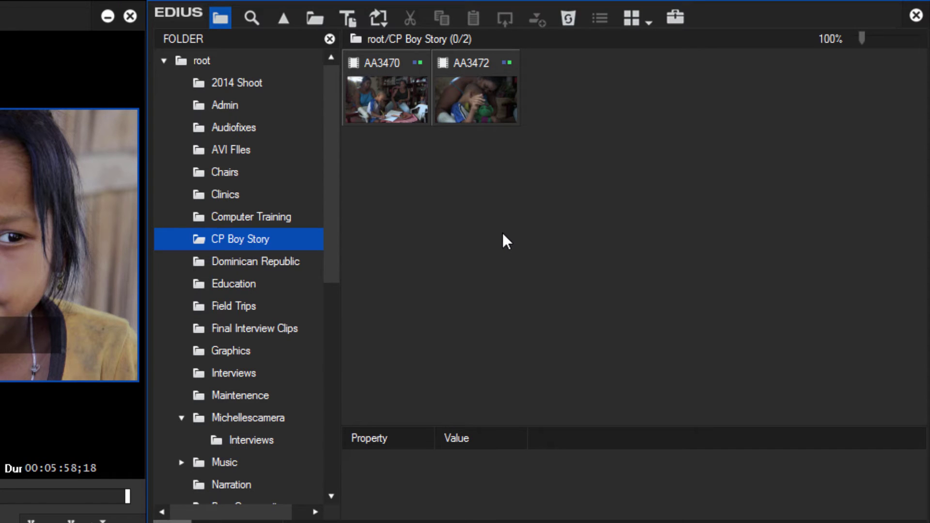
{"action": "mouse_move", "coordinate": [335, 249]}
{"action": "left_mouse_down"}
{"action": "mouse_move", "coordinate": [332, 446]}
{"action": "mouse_move", "coordinate": [303, 313]}
{"action": "left_mouse_up"}
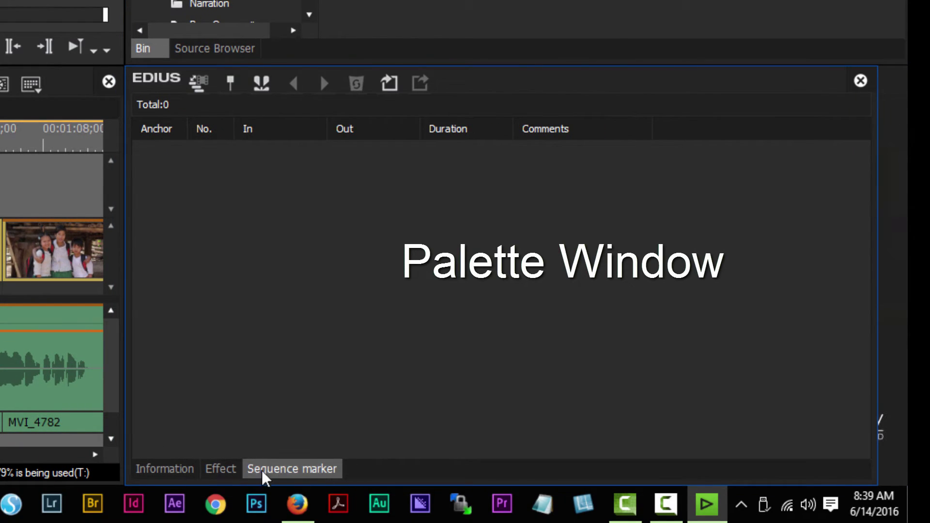
- Review the palette window's Information and Effect views, expanding and collapsing the VideoFilters folder
{"action": "left_click", "coordinate": [168, 469]}
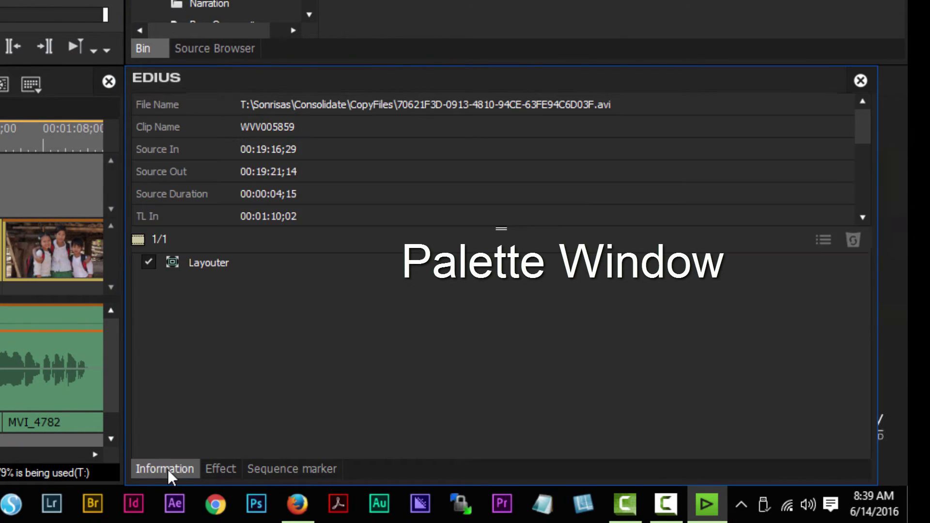
{"action": "left_click", "coordinate": [222, 469]}
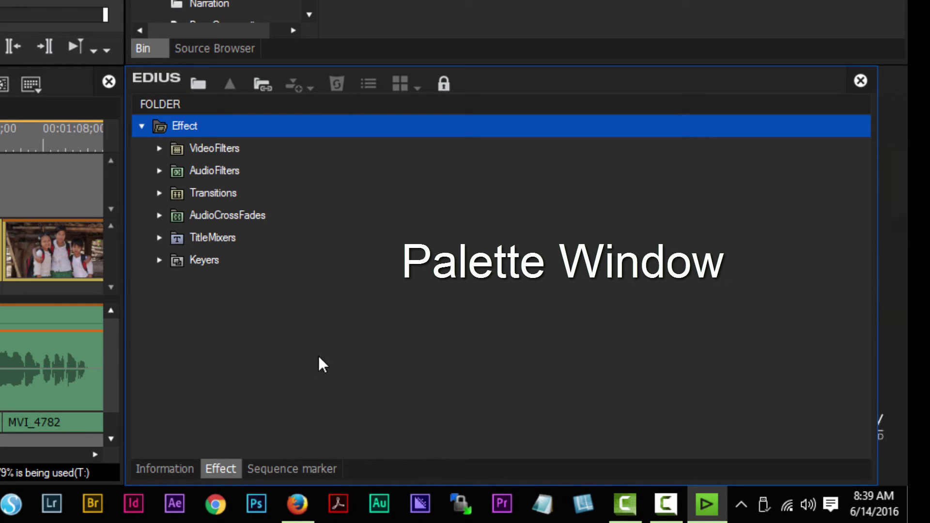
{"action": "left_click", "coordinate": [159, 149]}
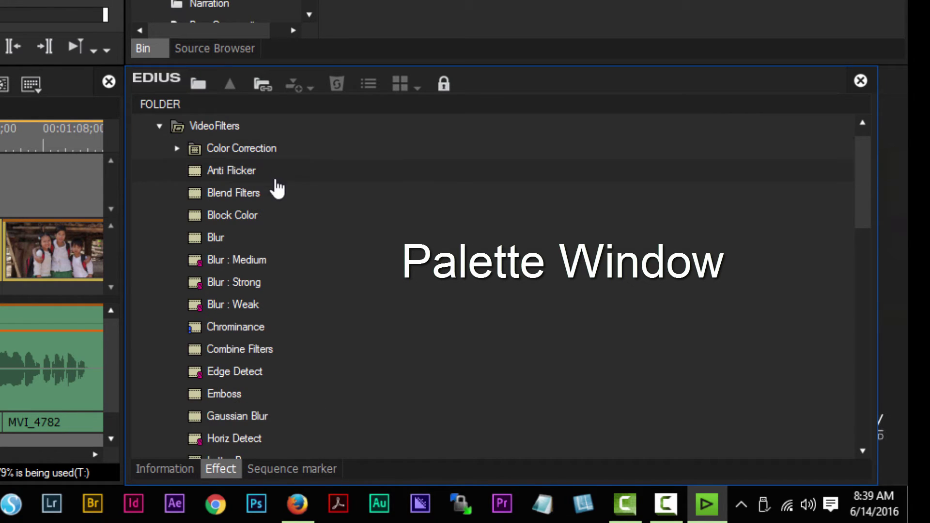
{"action": "left_click", "coordinate": [160, 128]}
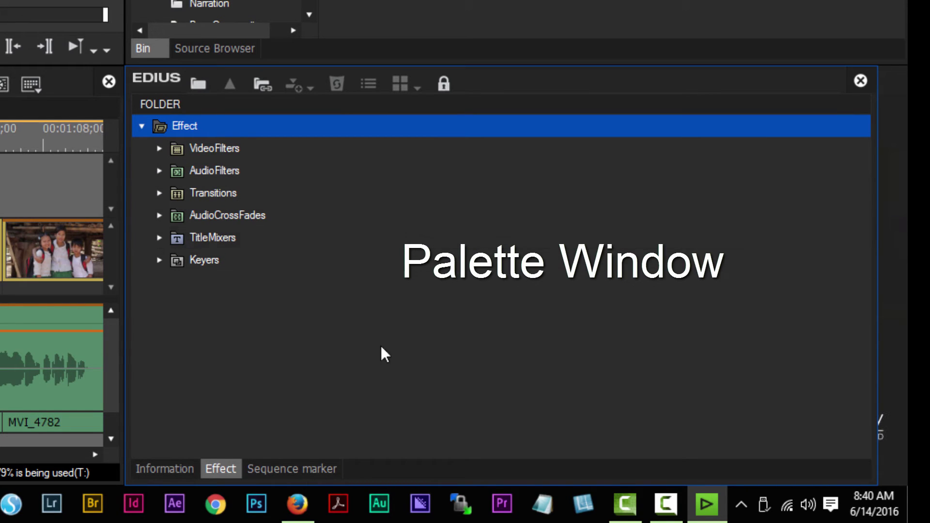
{"action": "left_click", "coordinate": [164, 470]}
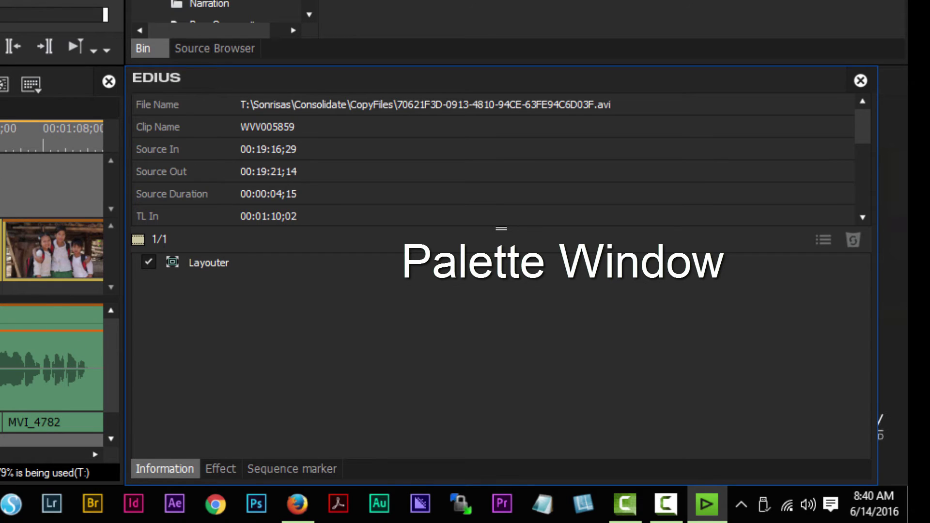
{"action": "left_click", "coordinate": [63, 29]}
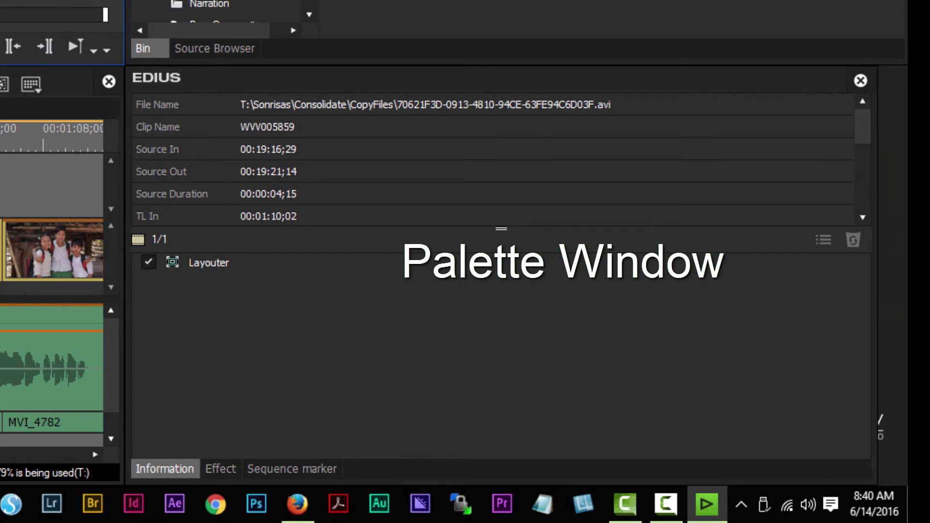
{"action": "left_click", "coordinate": [222, 468]}
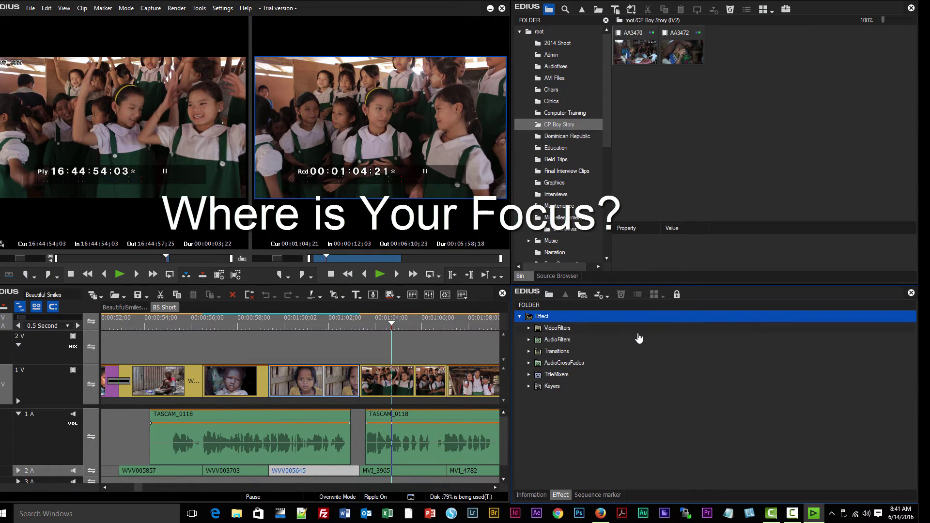
- Switch focus from the palette to the bin and the timeline, and move the playhead to 00:01:04;28
{"action": "left_click_drag", "start_coordinate": [730, 294], "coordinate": [731, 298]}
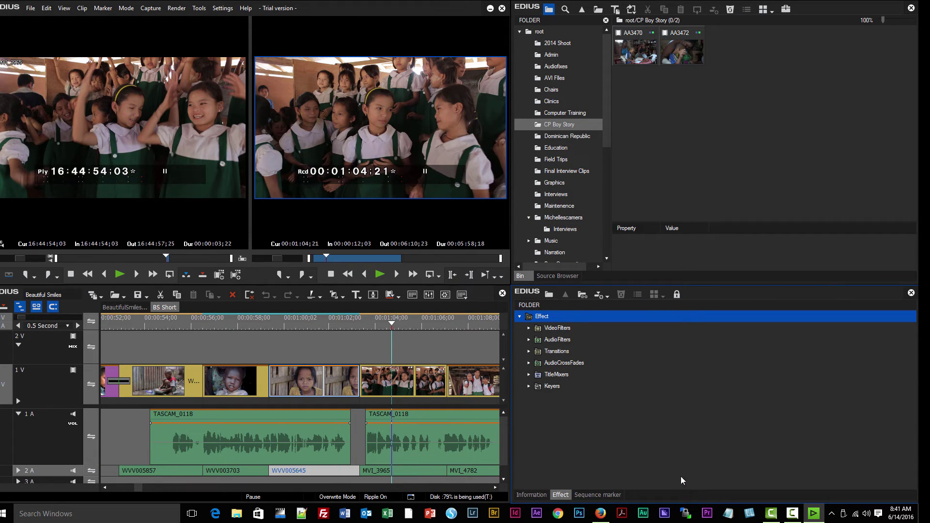
{"action": "left_click", "coordinate": [725, 149]}
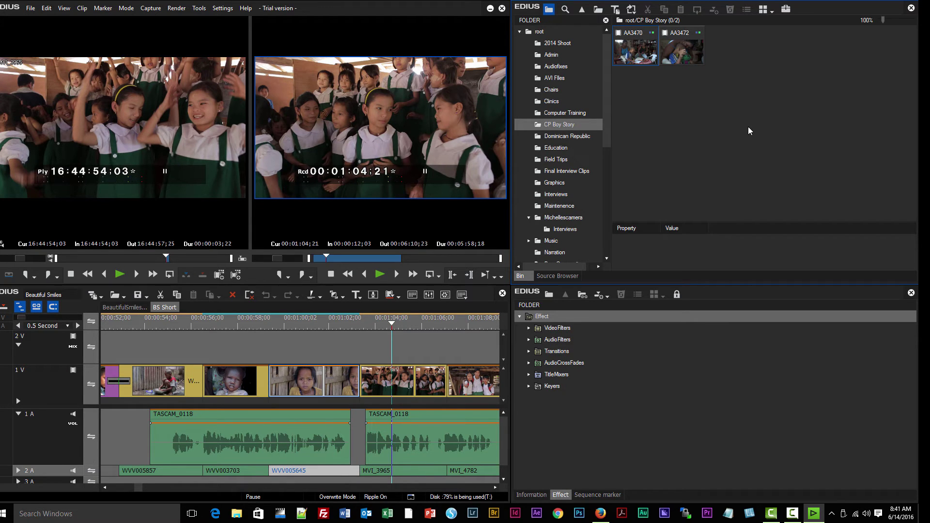
{"action": "left_click", "coordinate": [351, 344]}
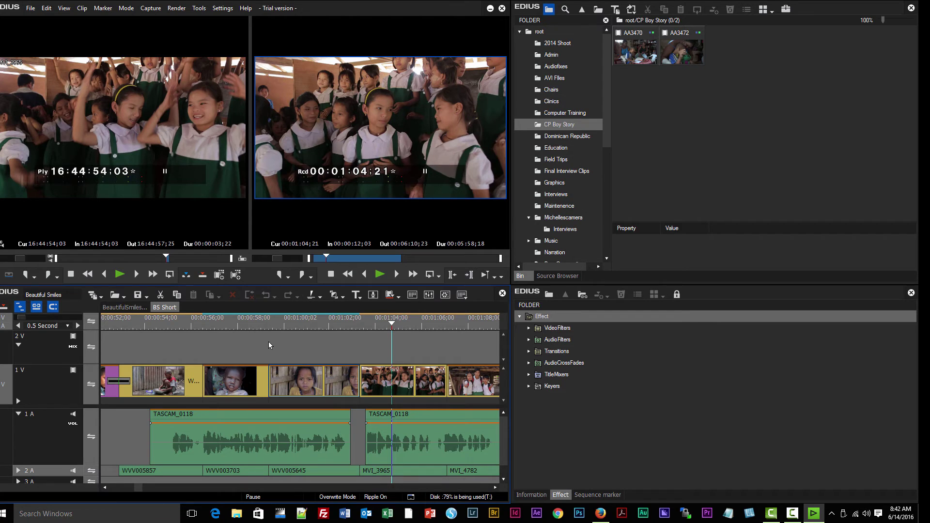
{"action": "left_click_drag", "start_coordinate": [391, 324], "coordinate": [396, 342]}
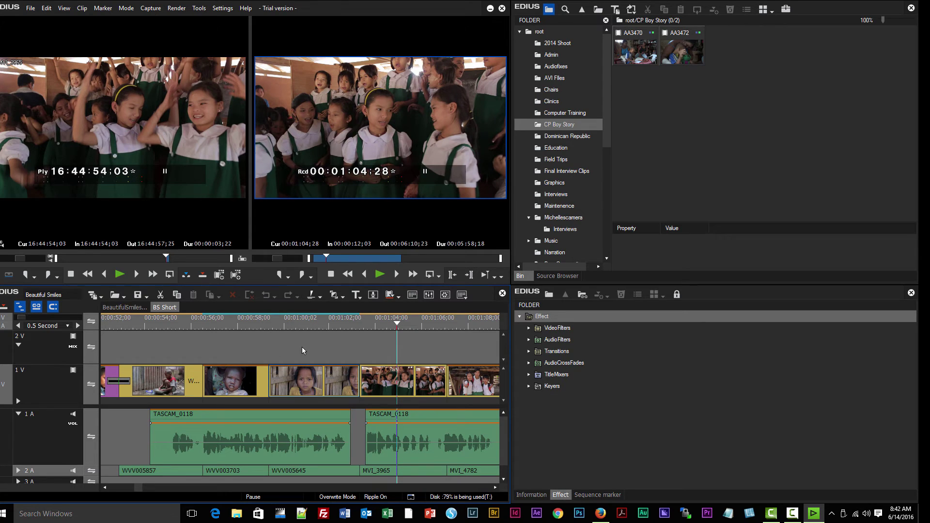
- Shift focus from the bin to the timeline, back to the bin, and on to the Effect palette
{"action": "left_click", "coordinate": [722, 173]}
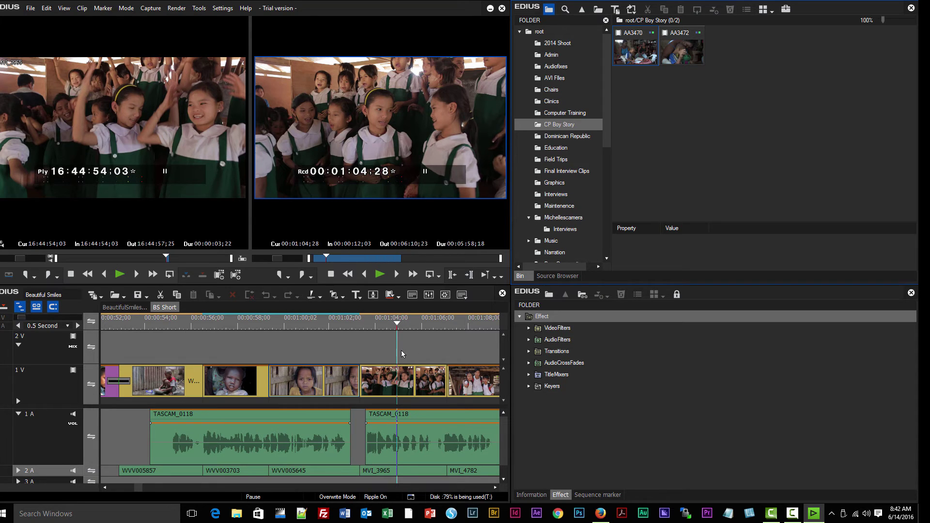
{"action": "left_click", "coordinate": [324, 344]}
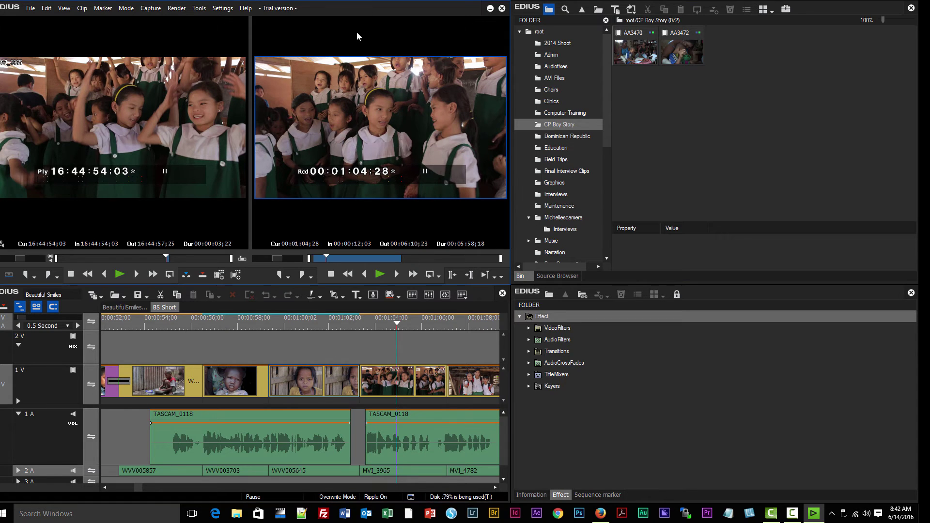
{"action": "left_click", "coordinate": [742, 101]}
{"action": "left_click", "coordinate": [751, 418]}
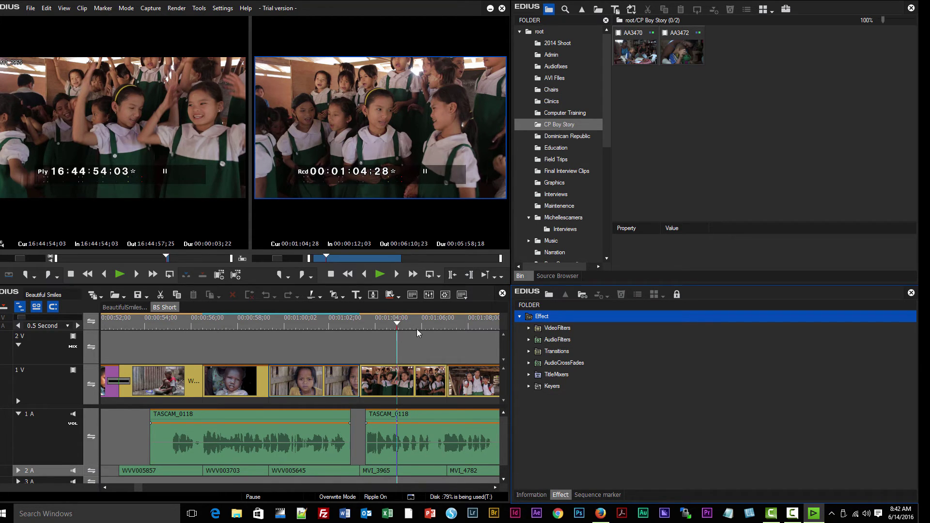
- Open the Audio Mixer over the preview, play the timeline from about 00:00:59;10 to 00:01:00;28, and close the mixer
{"action": "left_click", "coordinate": [429, 296]}
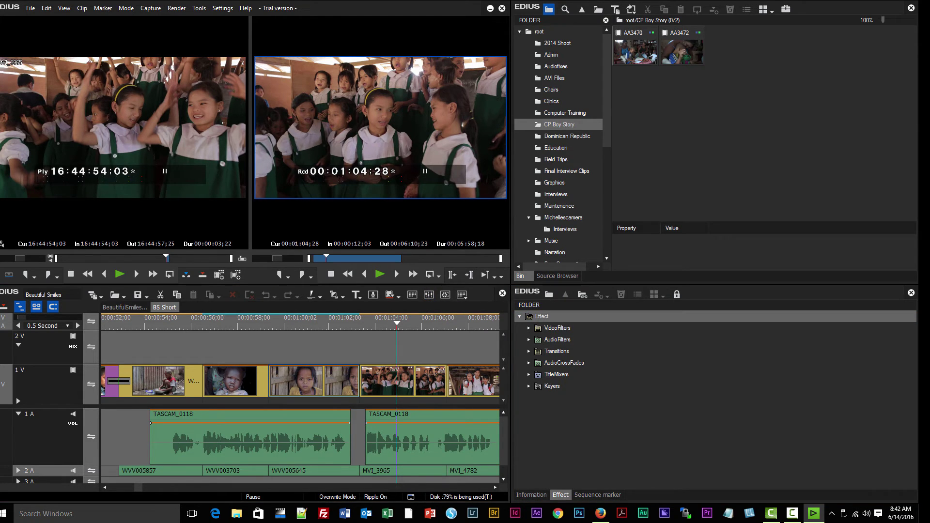
{"action": "left_click_drag", "start_coordinate": [440, 102], "coordinate": [272, 29]}
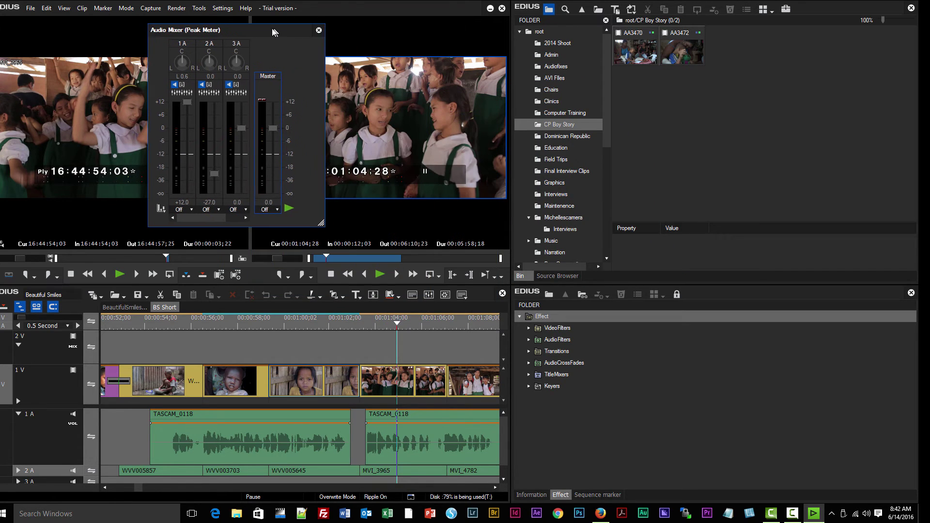
{"action": "left_click", "coordinate": [272, 325]}
{"action": "key", "text": "space"}
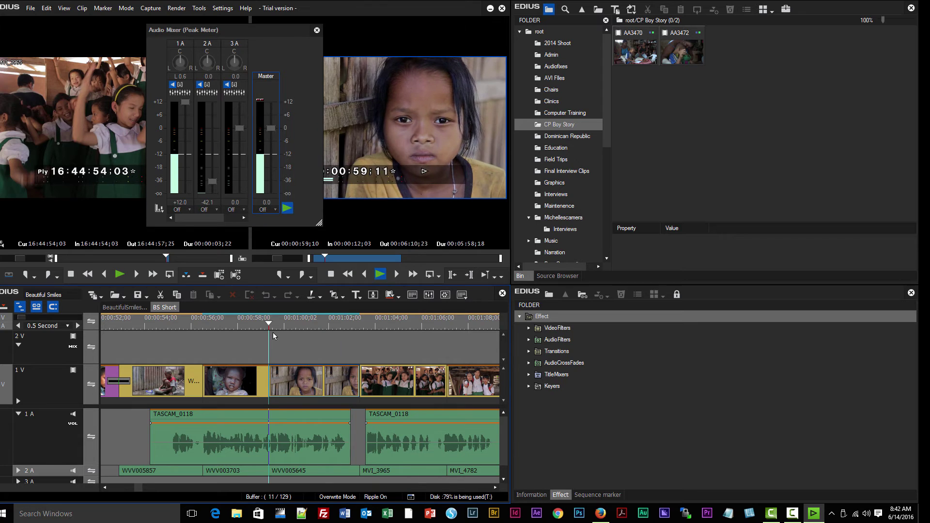
{"action": "key", "text": "space"}
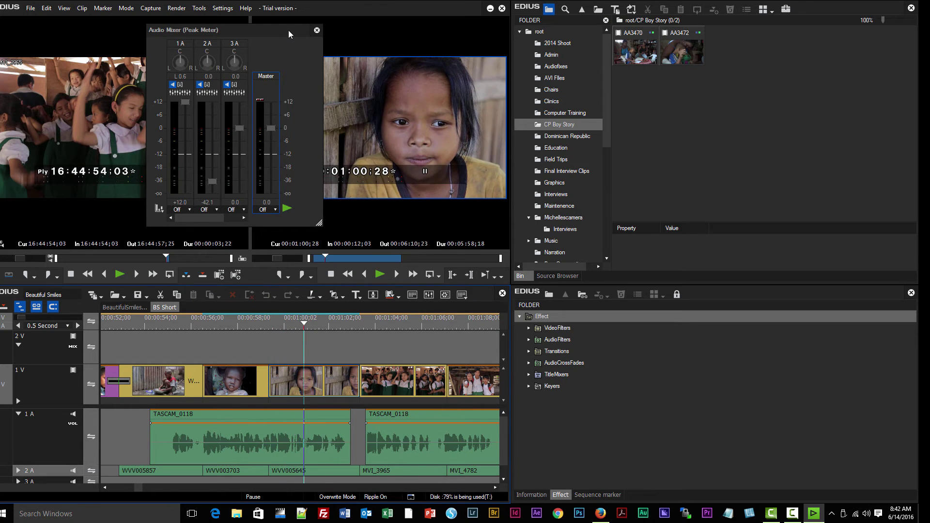
{"action": "left_click", "coordinate": [318, 30]}
- Show the Vector Scope/Waveform for the current frame, reposition its window slightly higher, and close it
{"action": "left_click", "coordinate": [445, 295]}
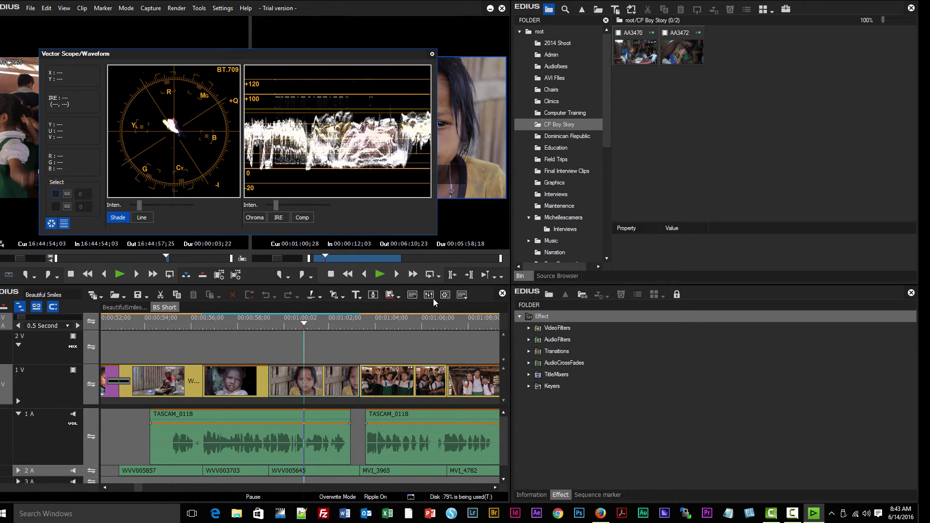
{"action": "mouse_move", "coordinate": [274, 57]}
{"action": "left_mouse_down"}
{"action": "mouse_move", "coordinate": [358, 69]}
{"action": "mouse_move", "coordinate": [301, 40]}
{"action": "mouse_move", "coordinate": [275, 49]}
{"action": "left_mouse_up"}
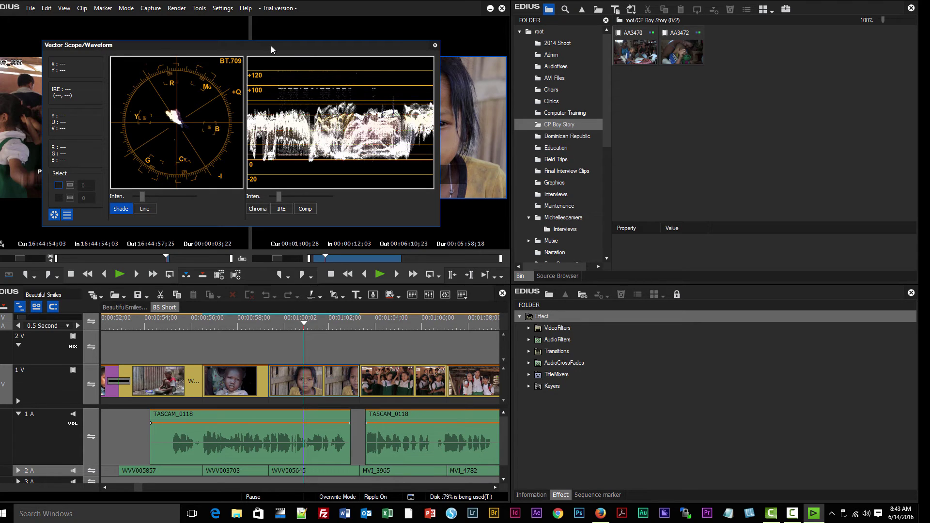
{"action": "left_click", "coordinate": [435, 45]}
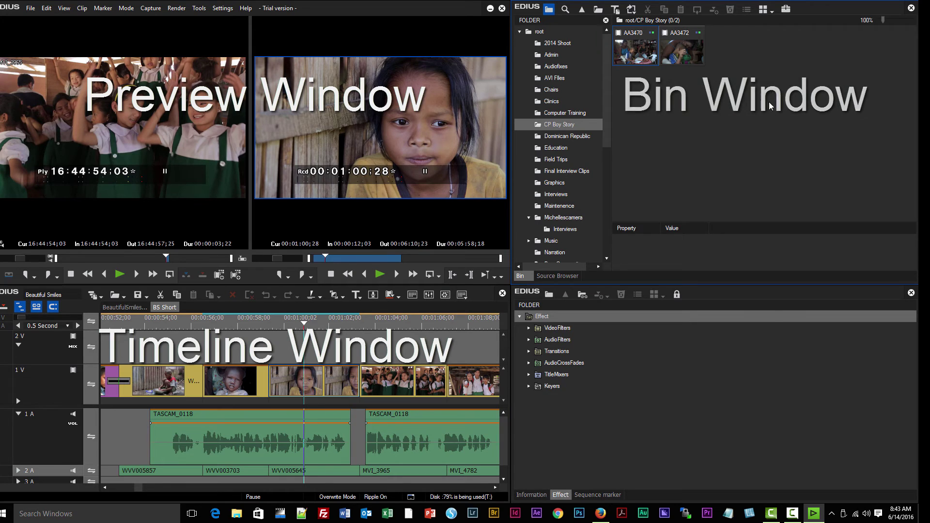
- Dock the palette's Sequence marker, Effect and Information views into the bin window beside Source Browser
{"action": "left_click", "coordinate": [711, 408]}
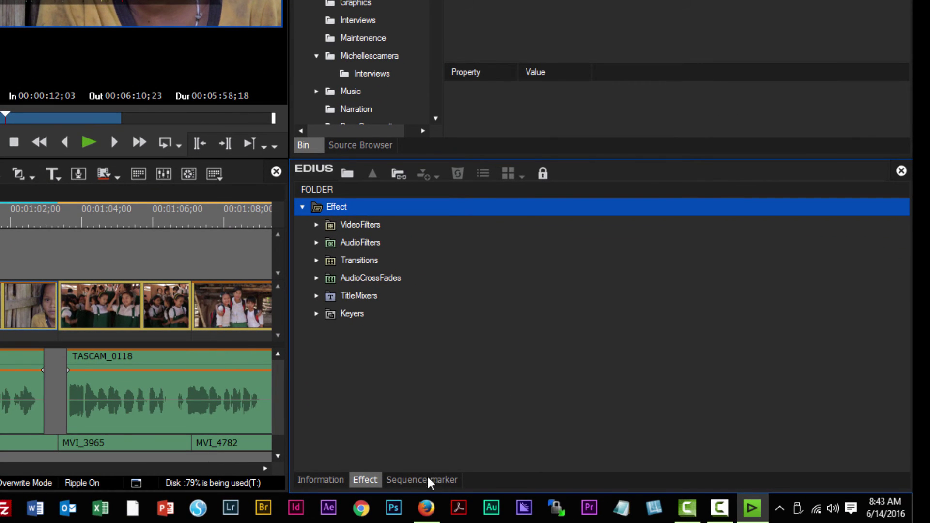
{"action": "mouse_move", "coordinate": [421, 486]}
{"action": "left_mouse_down"}
{"action": "mouse_move", "coordinate": [442, 409]}
{"action": "mouse_move", "coordinate": [436, 207]}
{"action": "mouse_move", "coordinate": [423, 147]}
{"action": "left_mouse_up"}
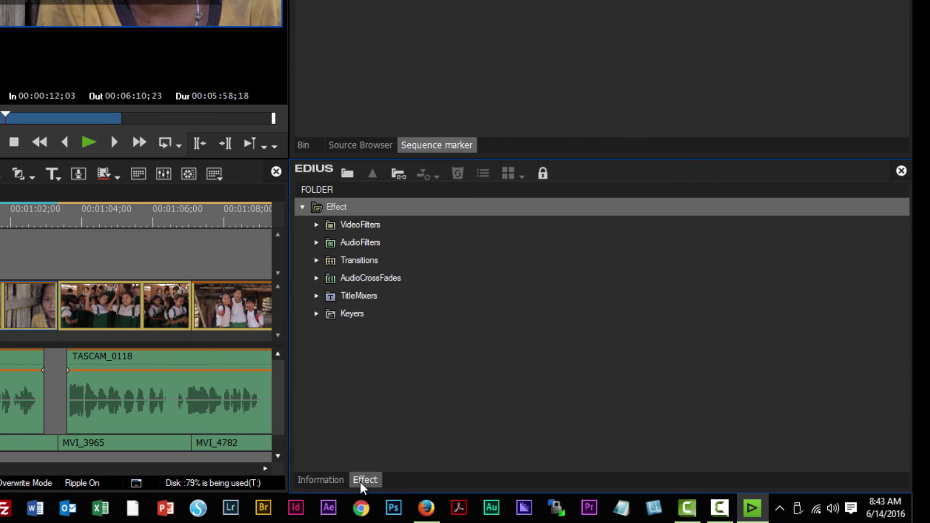
{"action": "mouse_move", "coordinate": [361, 483]}
{"action": "left_mouse_down"}
{"action": "mouse_move", "coordinate": [413, 461]}
{"action": "mouse_move", "coordinate": [536, 191]}
{"action": "mouse_move", "coordinate": [504, 149]}
{"action": "left_mouse_up"}
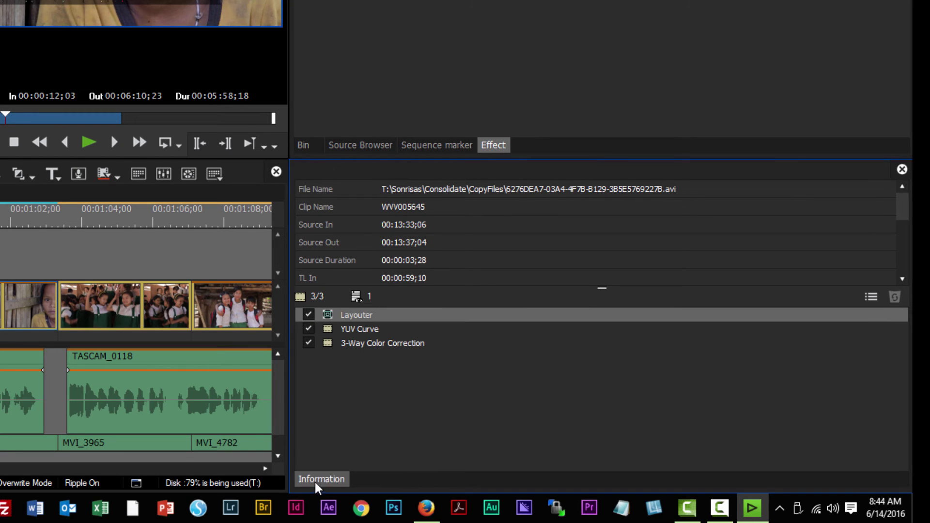
{"action": "left_click_drag", "start_coordinate": [316, 483], "coordinate": [542, 148]}
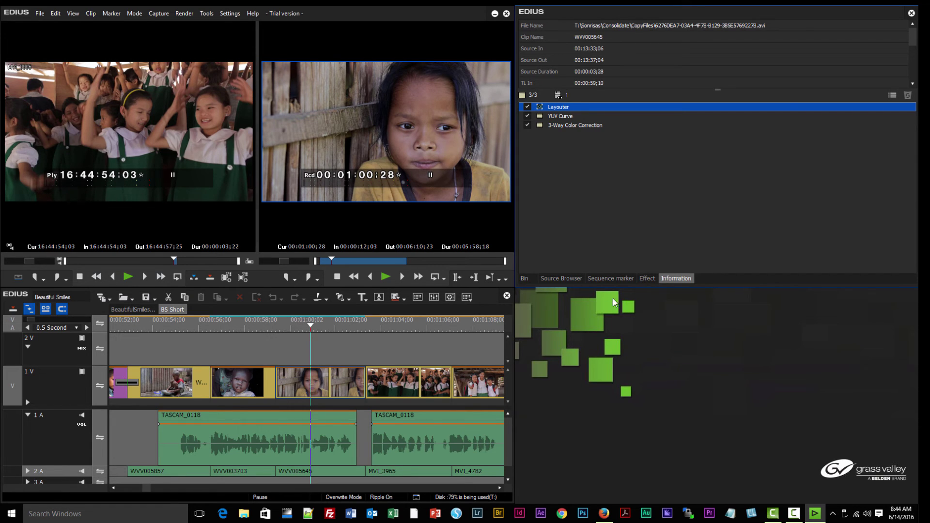
- Reduce the height of the preview and bin windows, and stretch the timeline across the full screen width directly beneath them
{"action": "left_click_drag", "start_coordinate": [656, 286], "coordinate": [660, 266]}
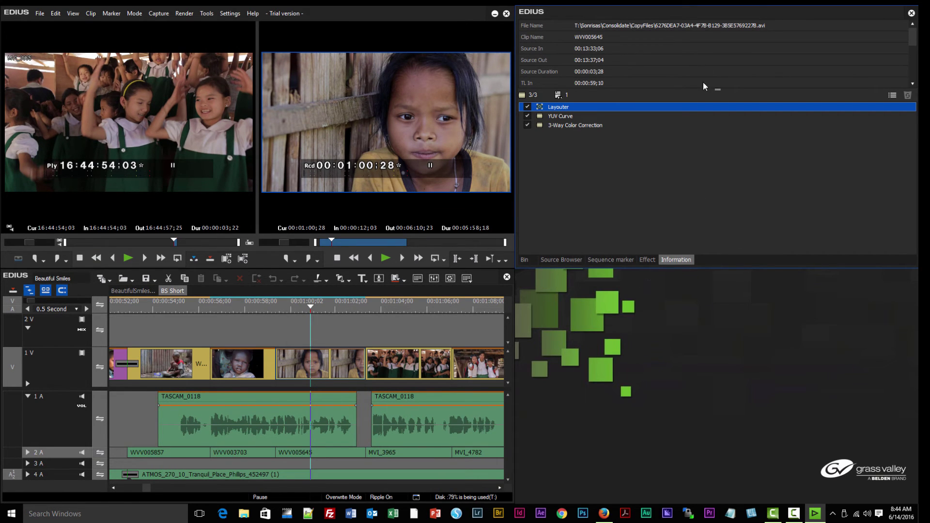
{"action": "left_click_drag", "start_coordinate": [731, 13], "coordinate": [753, 10]}
{"action": "left_click_drag", "start_coordinate": [511, 310], "coordinate": [524, 310]}
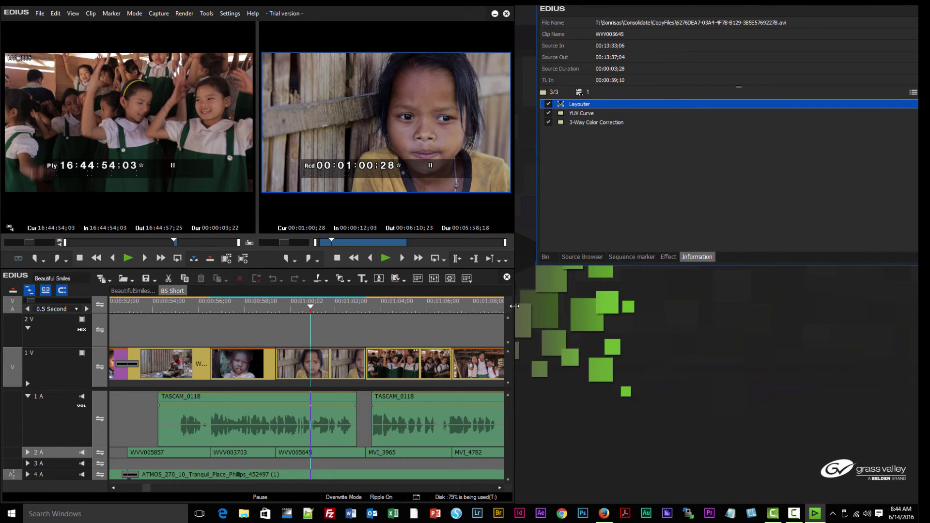
{"action": "left_click_drag", "start_coordinate": [490, 279], "coordinate": [914, 317]}
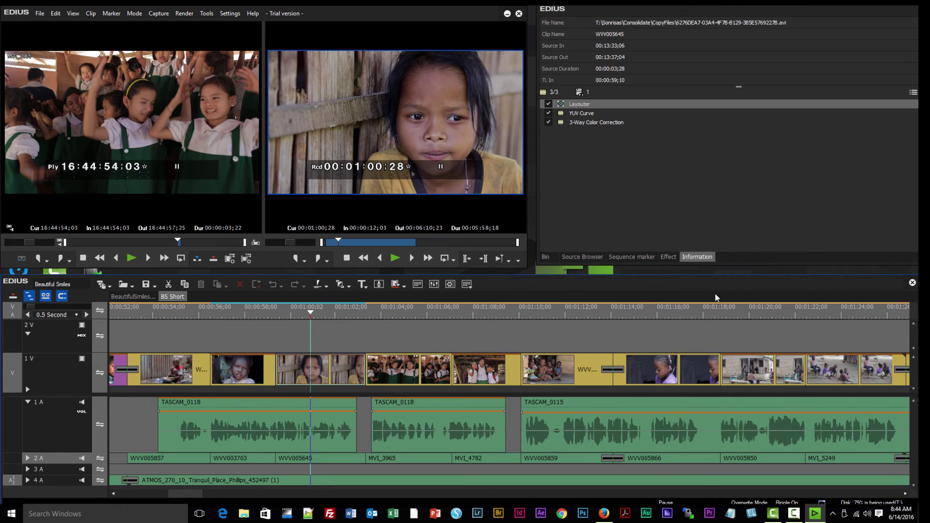
{"action": "left_click_drag", "start_coordinate": [600, 283], "coordinate": [600, 280]}
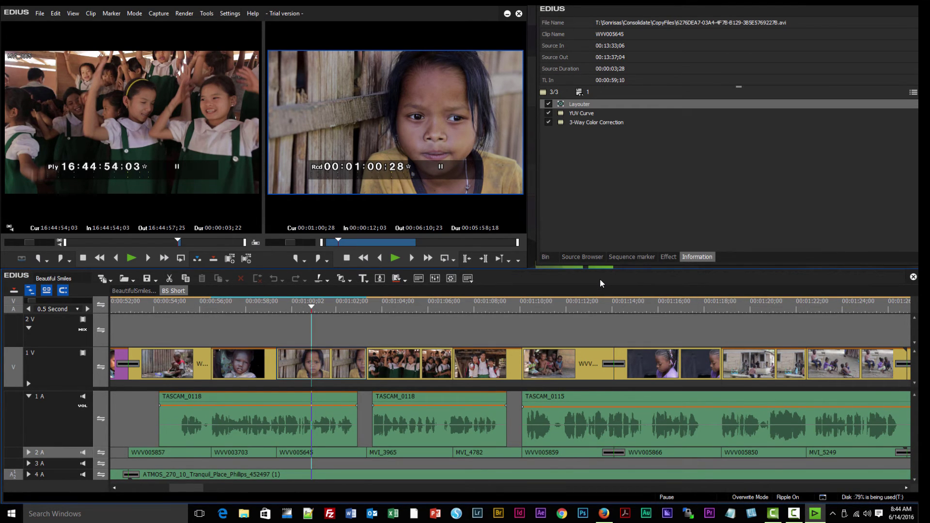
- Fit the bin window against the preview, widening it at the preview's expense, and move the timeline cursor to 00:01:01;29
{"action": "left_click", "coordinate": [854, 139]}
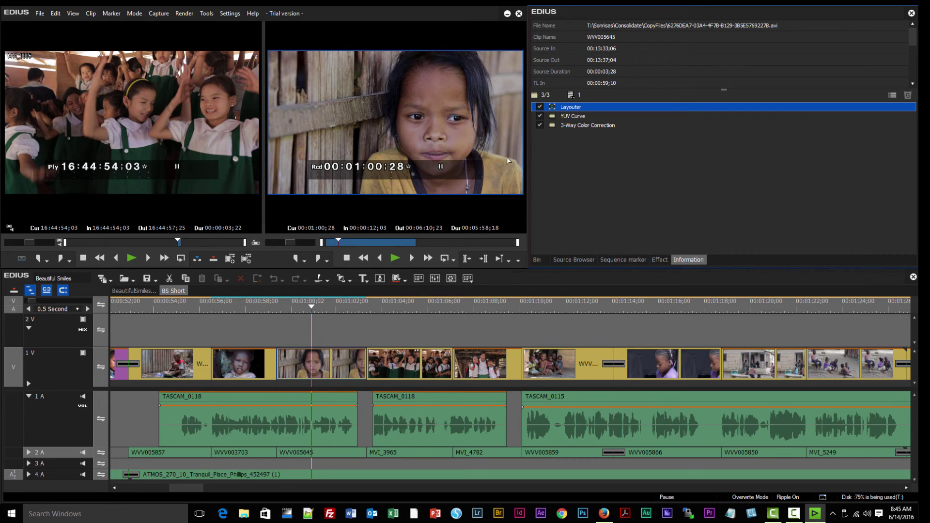
{"action": "left_click_drag", "start_coordinate": [527, 144], "coordinate": [473, 141]}
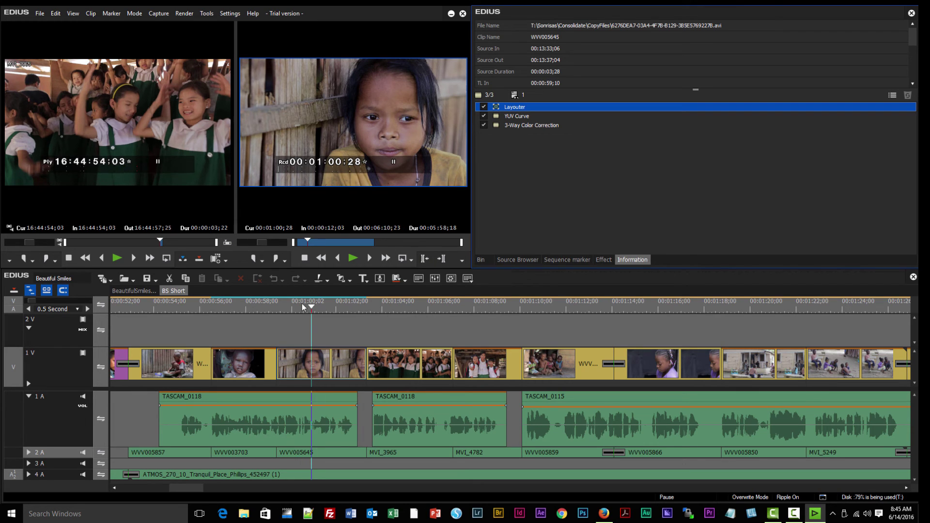
{"action": "left_click_drag", "start_coordinate": [311, 306], "coordinate": [336, 312]}
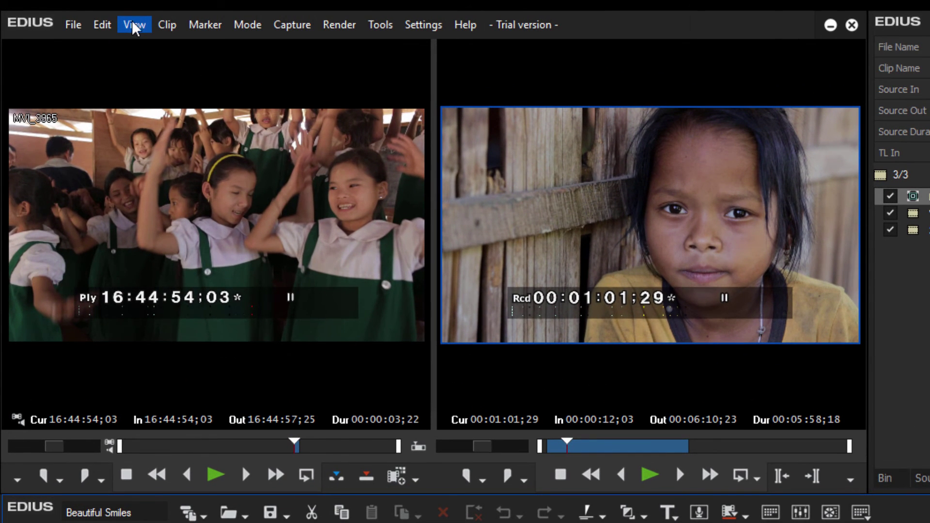
- Save the current window arrangement as a new layout named Editing Layout
{"action": "left_click", "coordinate": [139, 24]}
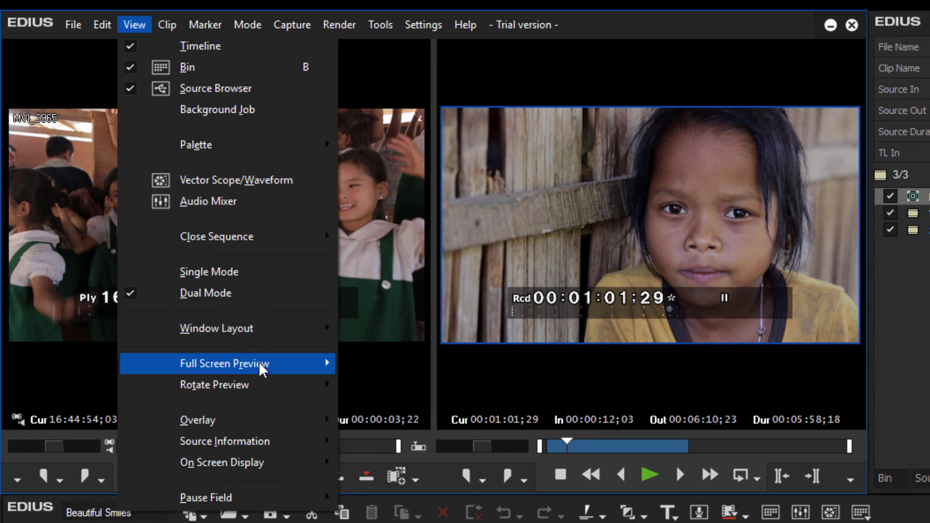
{"action": "mouse_move", "coordinate": [262, 330]}
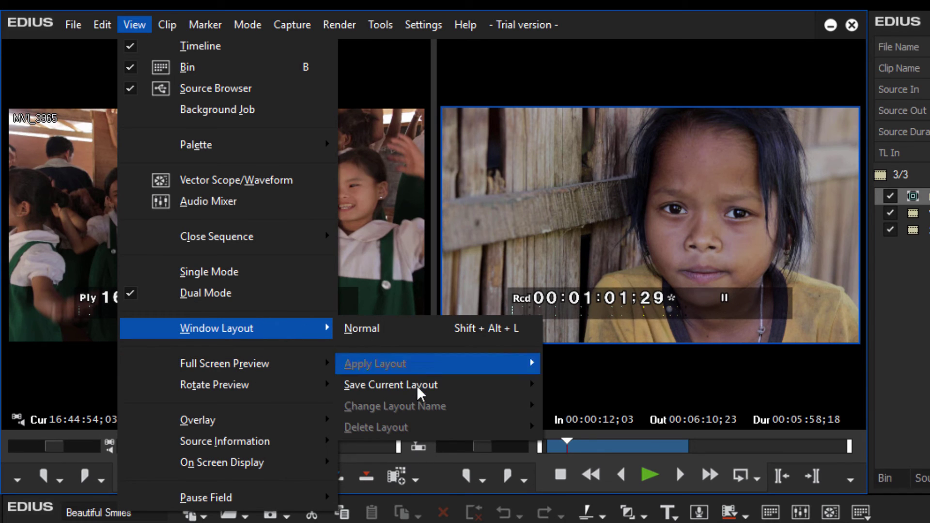
{"action": "mouse_move", "coordinate": [419, 387]}
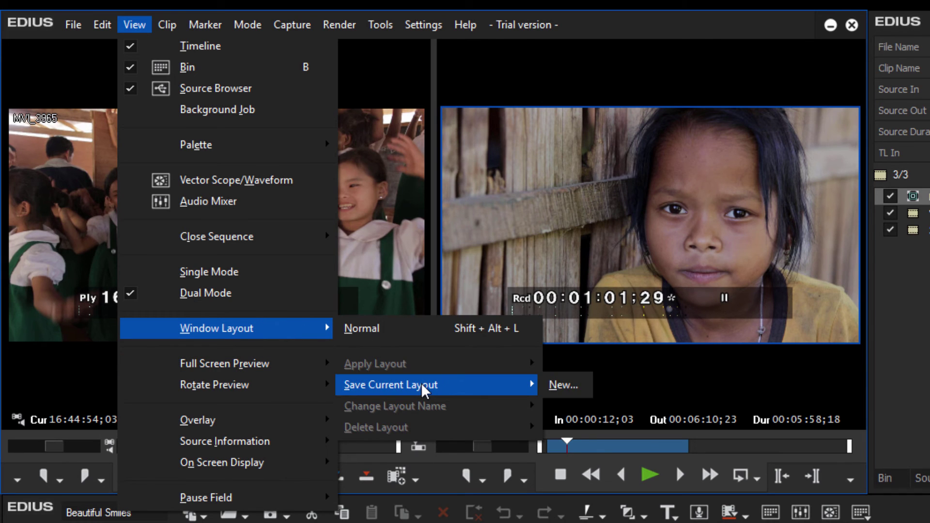
{"action": "left_click", "coordinate": [564, 385]}
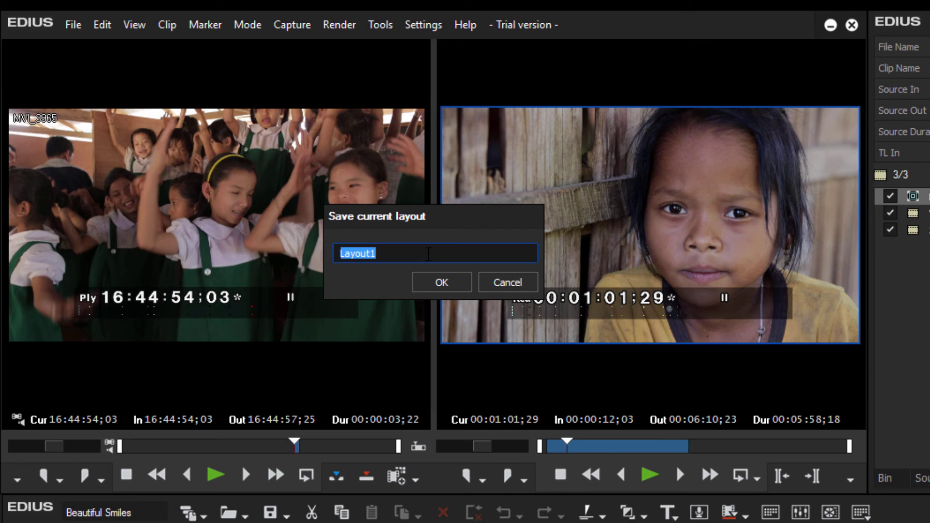
{"action": "type", "text": "Editing Layout"}
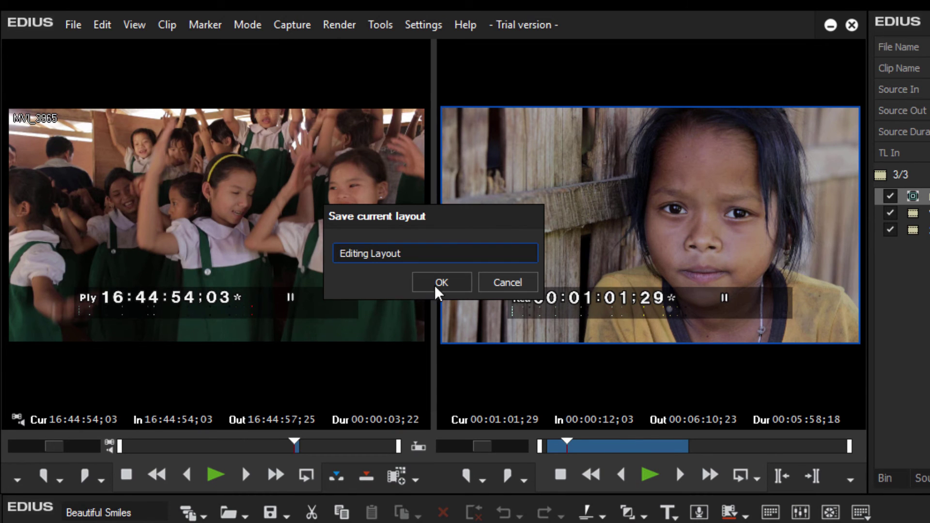
{"action": "left_click", "coordinate": [439, 285]}
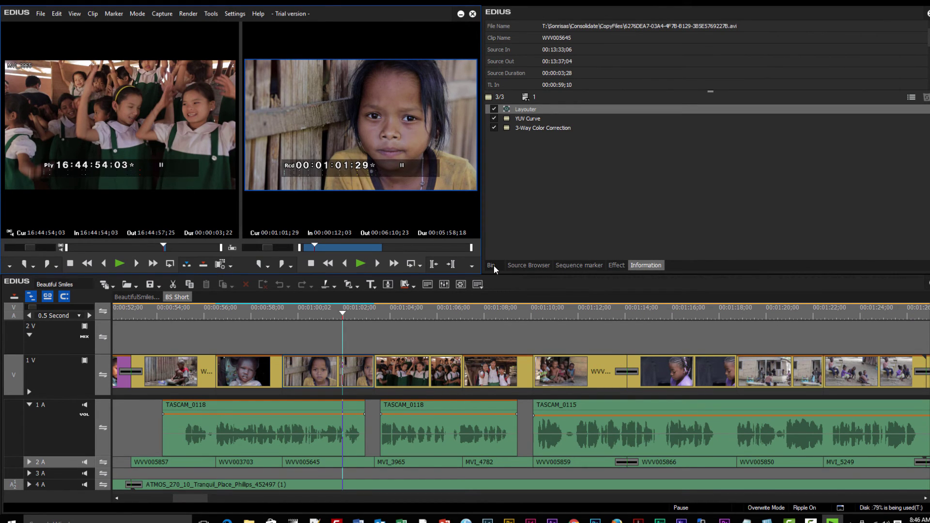
- Show the Bin view in the docked window, and shrink the timeline window to a narrow block below the preview
{"action": "left_click", "coordinate": [494, 265]}
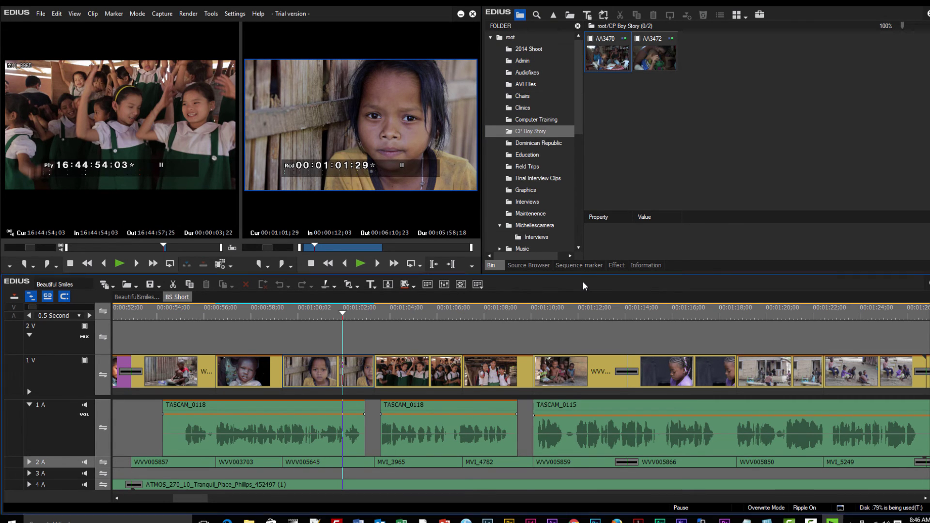
{"action": "left_click_drag", "start_coordinate": [583, 281], "coordinate": [567, 292]}
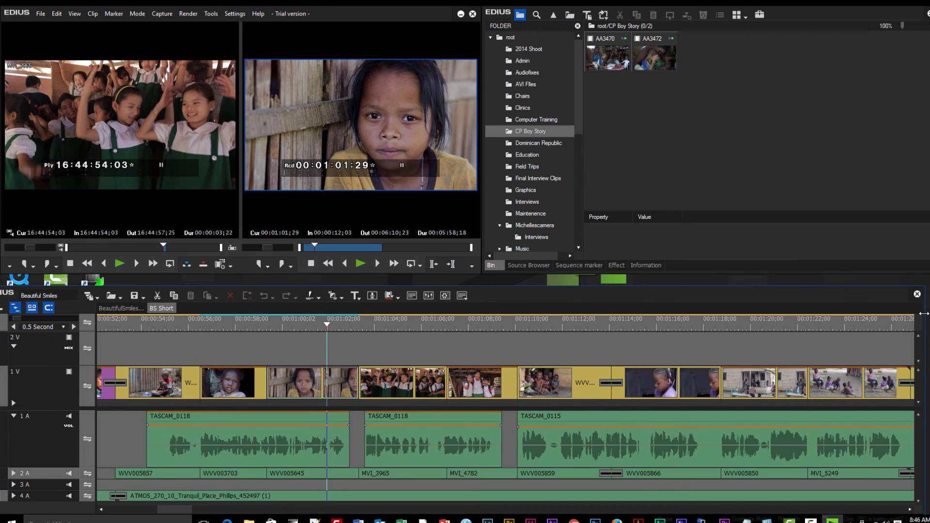
{"action": "left_click_drag", "start_coordinate": [924, 314], "coordinate": [463, 322]}
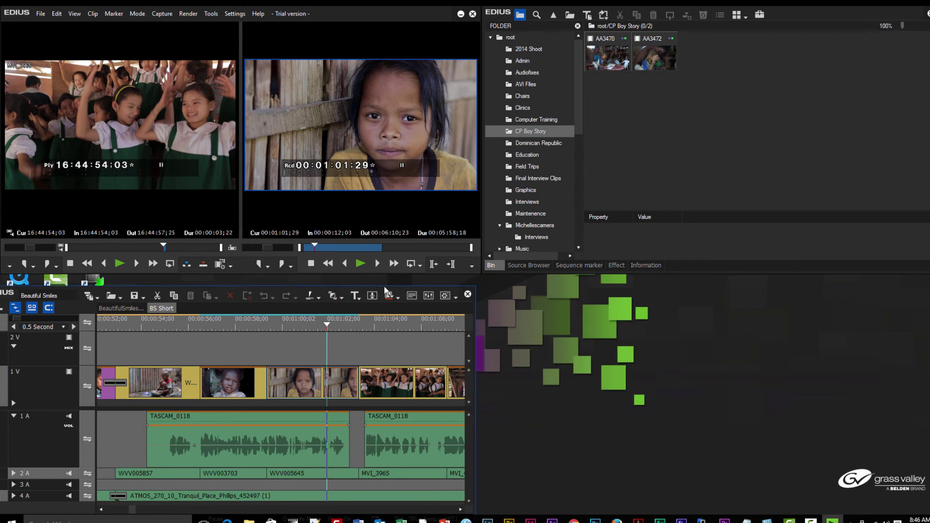
{"action": "left_click_drag", "start_coordinate": [301, 296], "coordinate": [301, 284]}
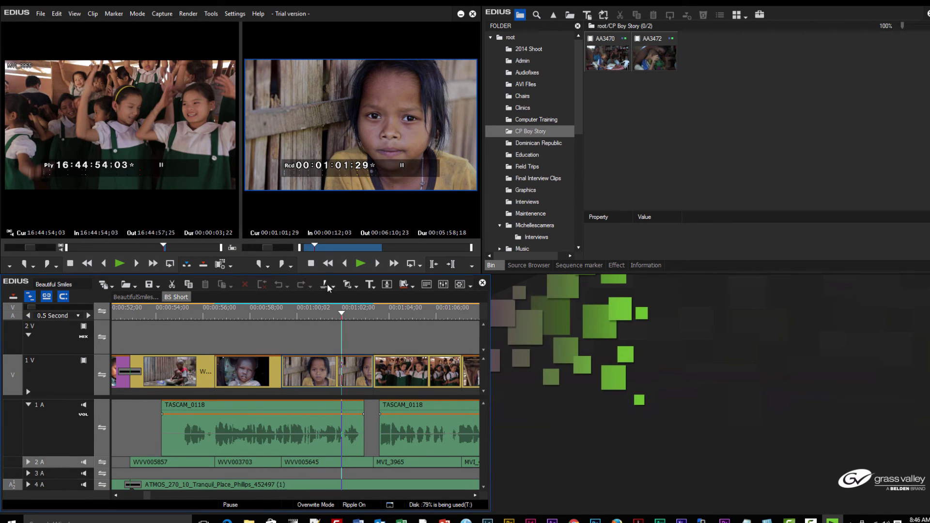
{"action": "left_click_drag", "start_coordinate": [488, 317], "coordinate": [182, 324]}
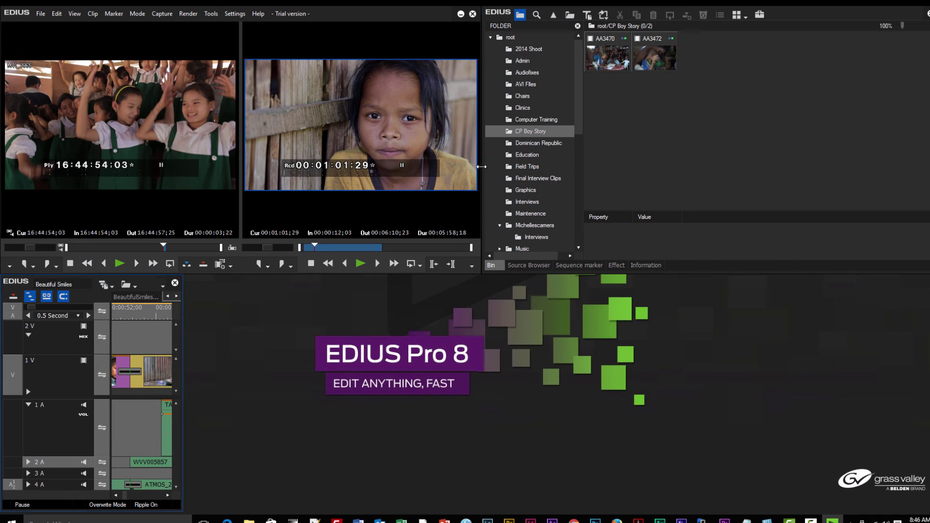
- Move the shared border between preview and bin to narrow the preview to about half and widen the bin
{"action": "left_click_drag", "start_coordinate": [482, 167], "coordinate": [481, 167]}
{"action": "left_click", "coordinate": [275, 173]}
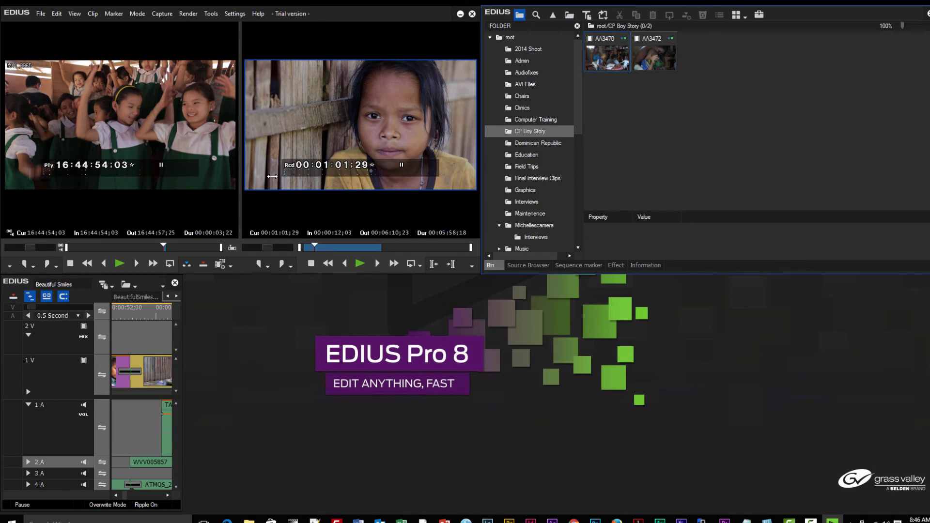
{"action": "left_click_drag", "start_coordinate": [272, 176], "coordinate": [202, 165]}
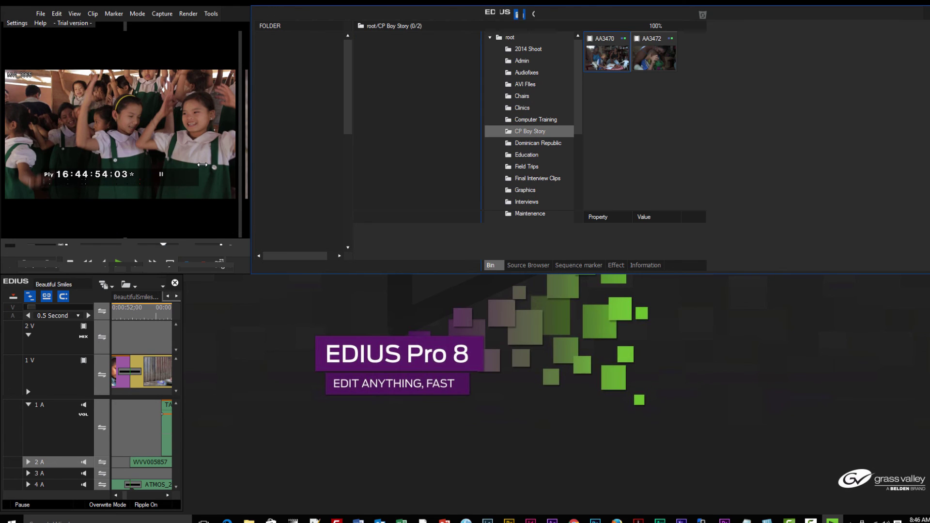